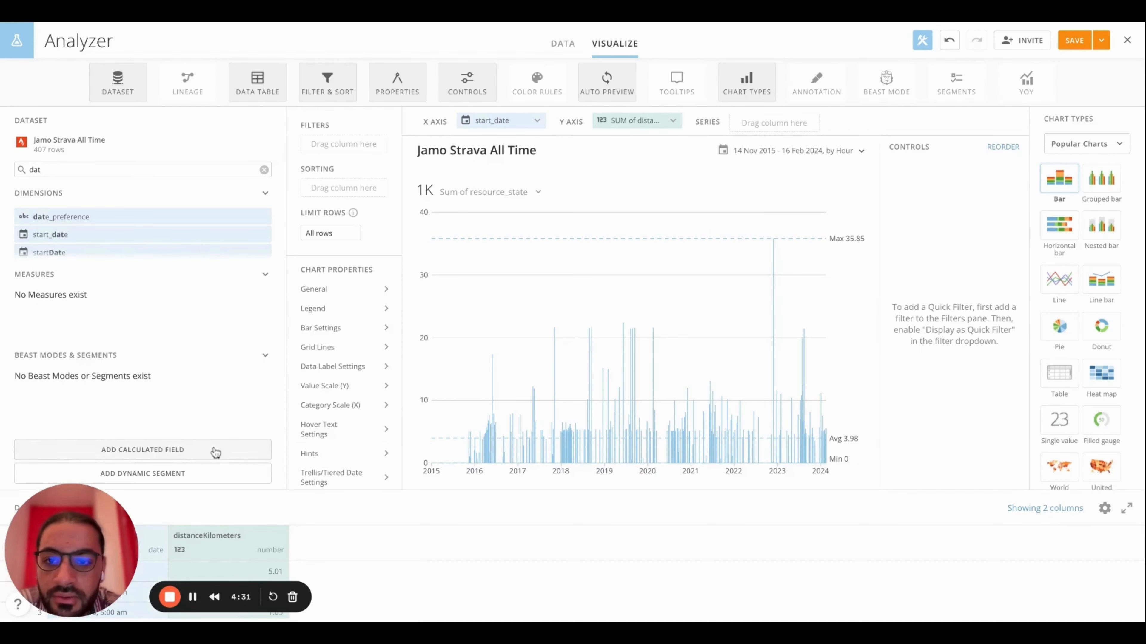
Start a new calculated field and name it "Kilometres Buckets"
{"action": "left_click", "coordinate": [201, 454]}
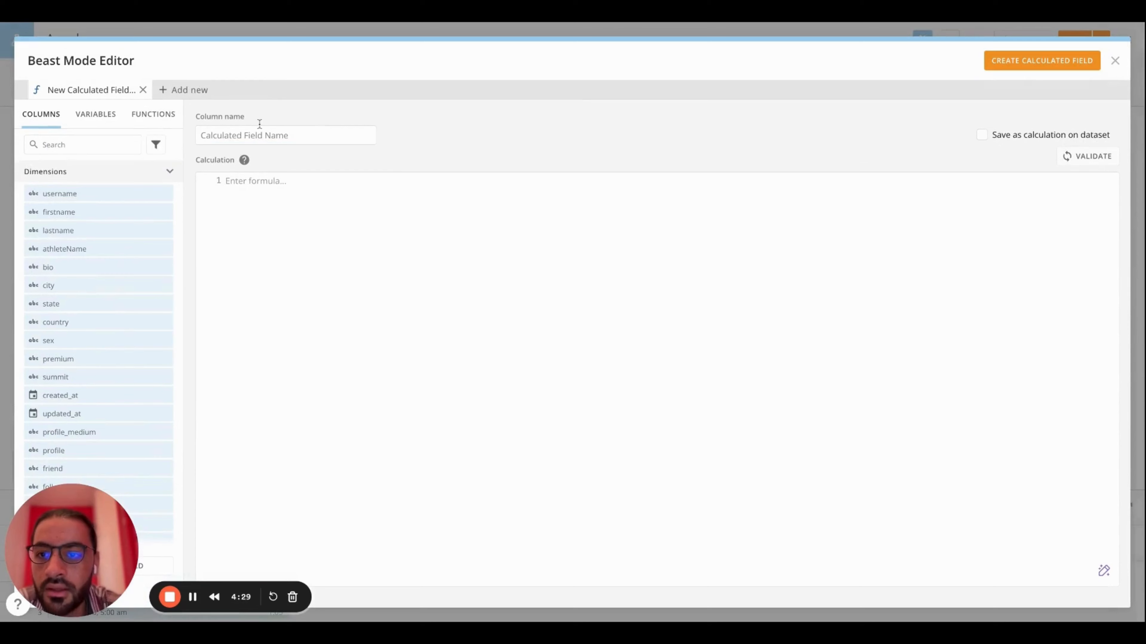
{"action": "left_click", "coordinate": [261, 134]}
{"action": "type", "text": "Kil"}
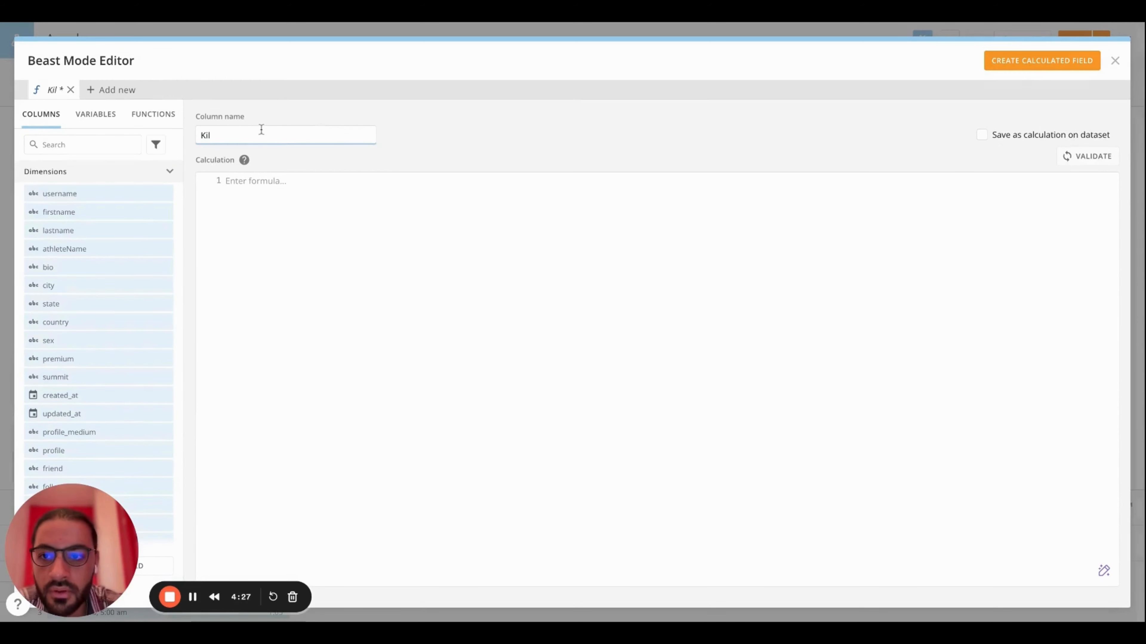
{"action": "type", "text": "ometres Buk"}
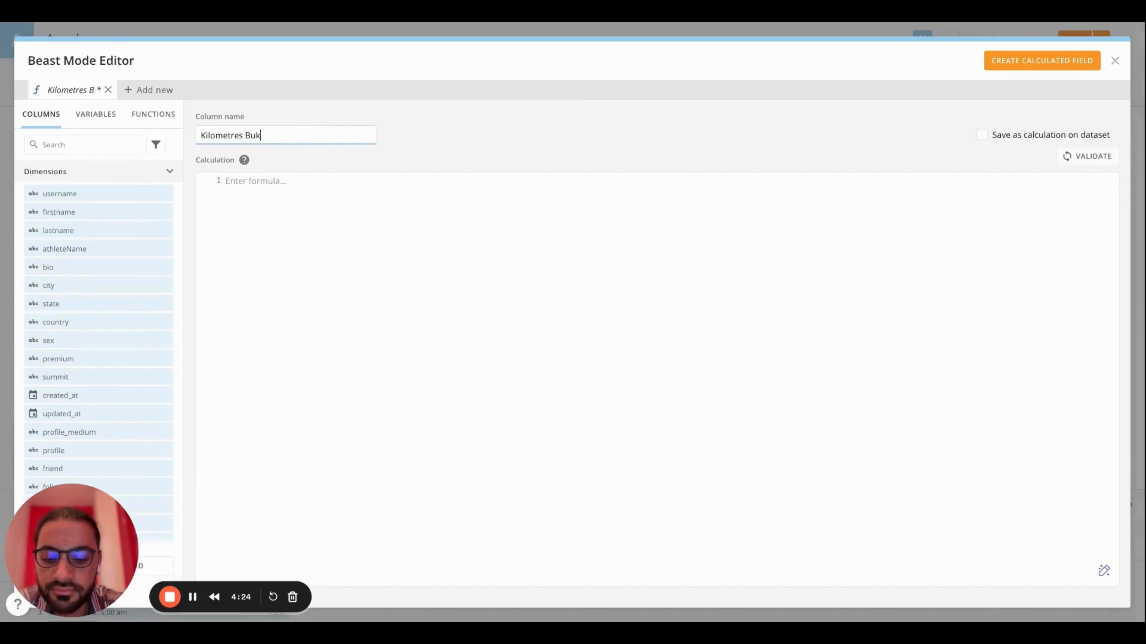
{"action": "key", "text": "BackSpace"}
{"action": "type", "text": "ckets"}
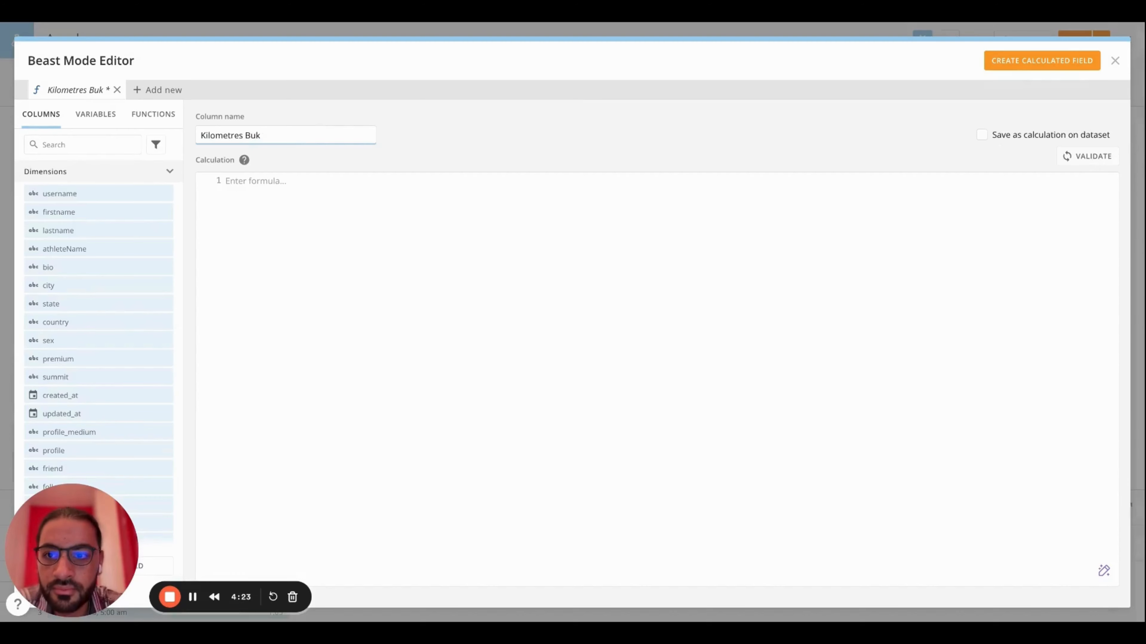
Begin the calculation with CASE and a pair of parentheses, leaving an empty line between them for the conditions
{"action": "left_click", "coordinate": [265, 203]}
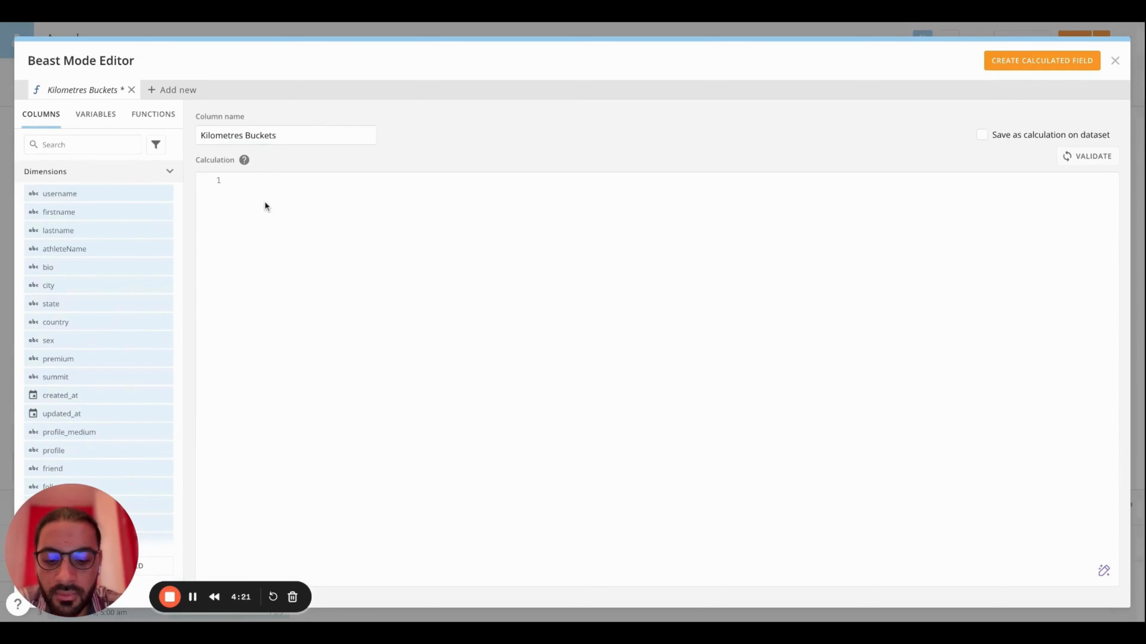
{"action": "type", "text": "CASE ()"}
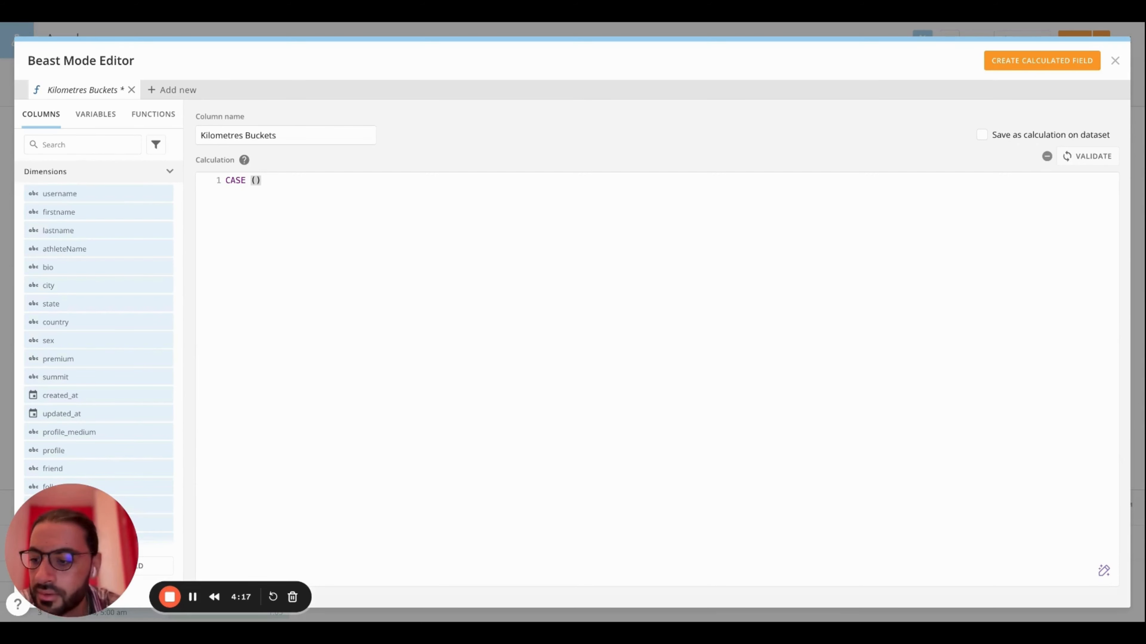
{"action": "key", "text": "Return"}
{"action": "key", "text": "Return"}
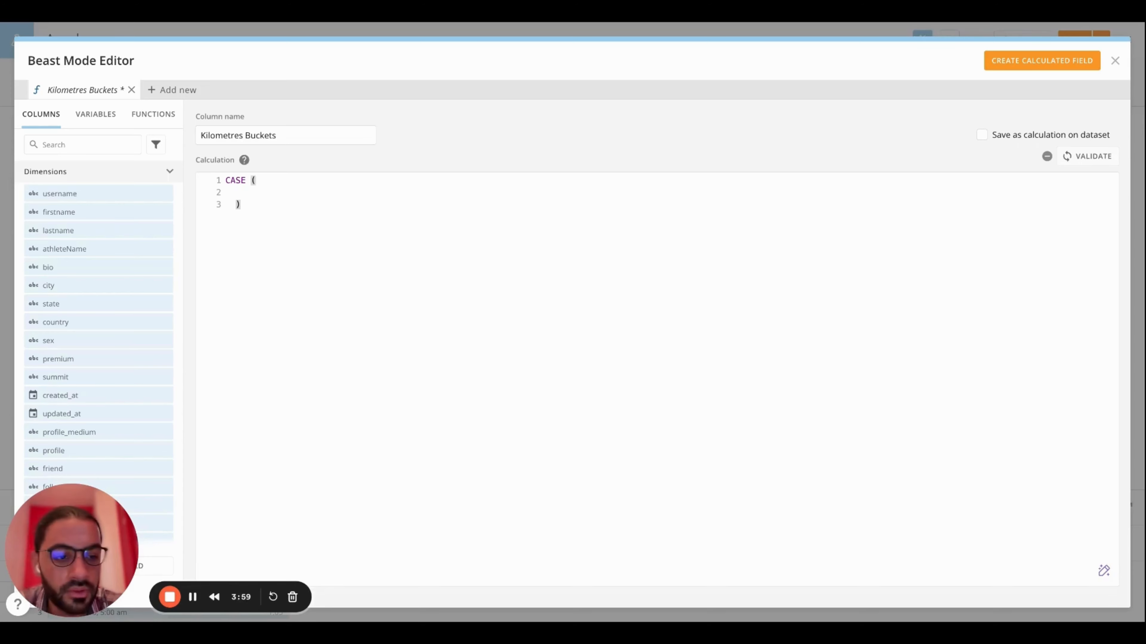
Add the first condition to the CASE formula: WHEN `distanceKilometers` <=5 THEN '0-5km'
{"action": "type", "text": "WHEN"}
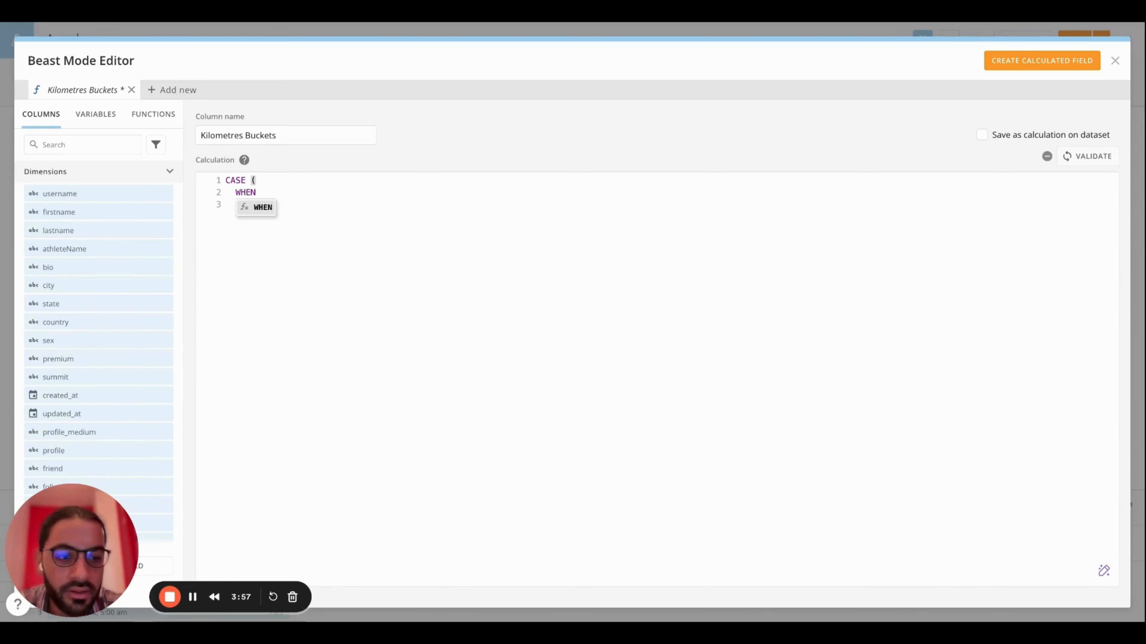
{"action": "left_click", "coordinate": [79, 145]}
{"action": "type", "text": "dis"}
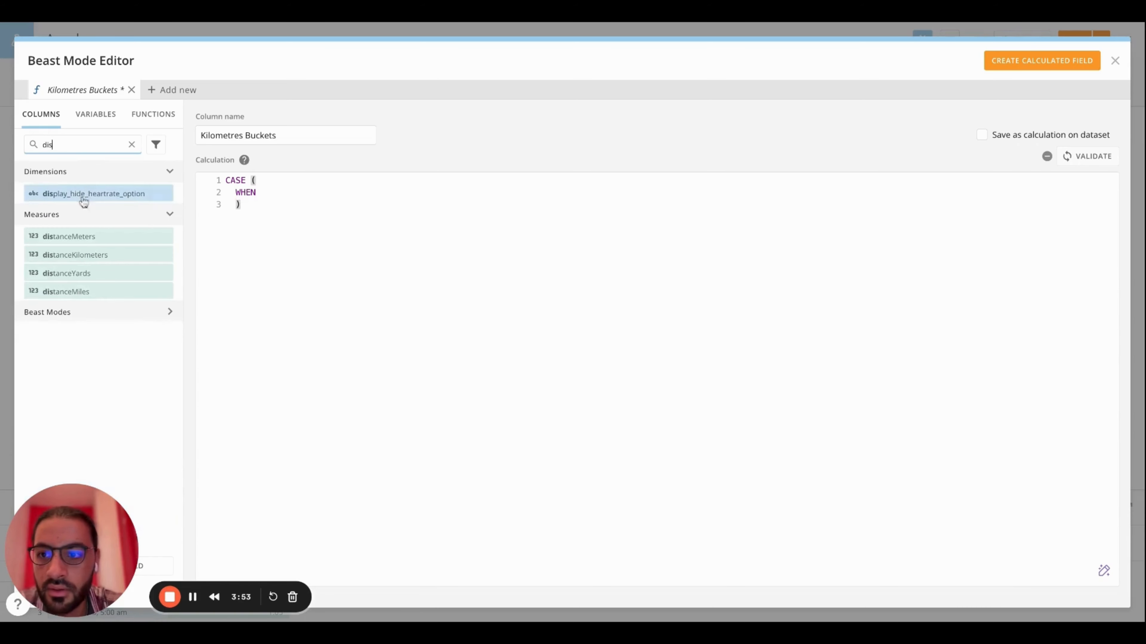
{"action": "left_click", "coordinate": [105, 256]}
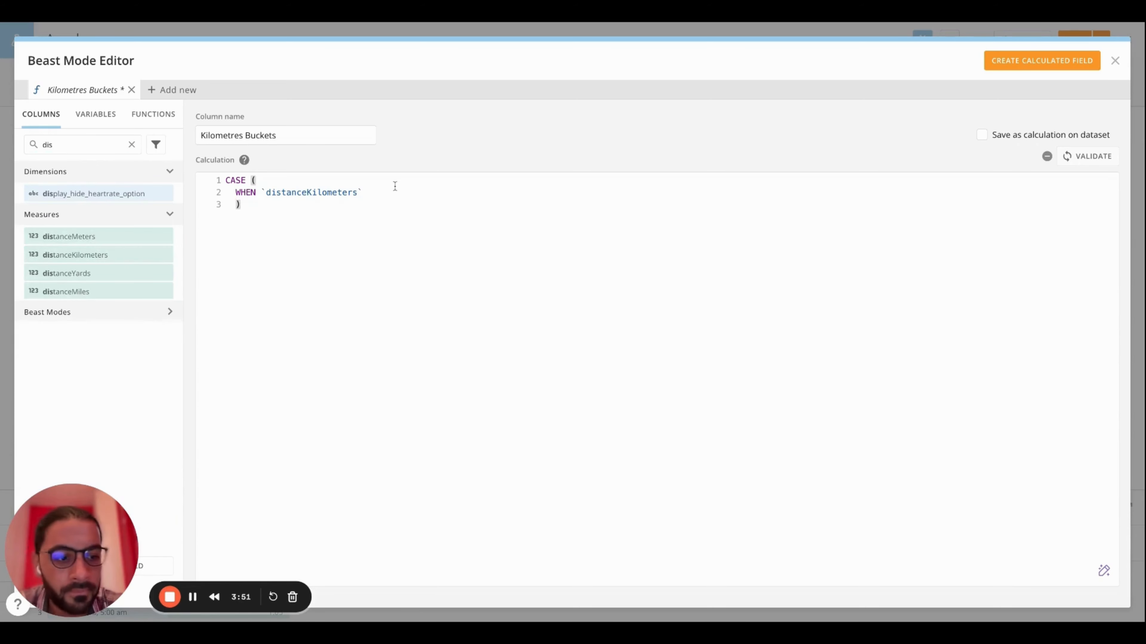
{"action": "type", "text": "<"}
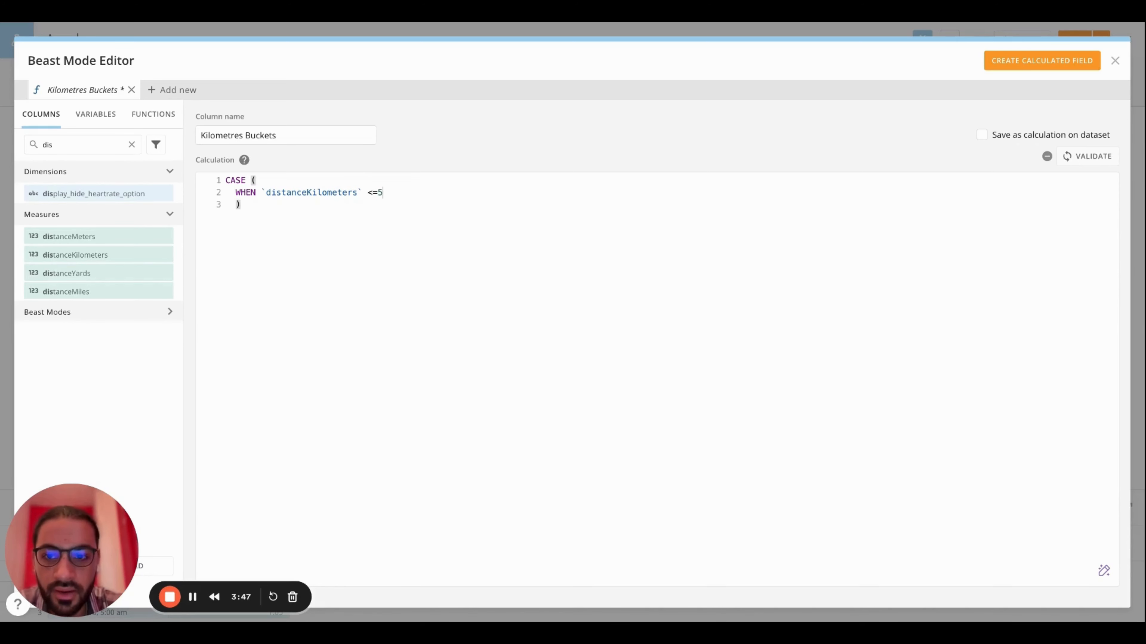
{"action": "type", "text": "=5 THEN '0"}
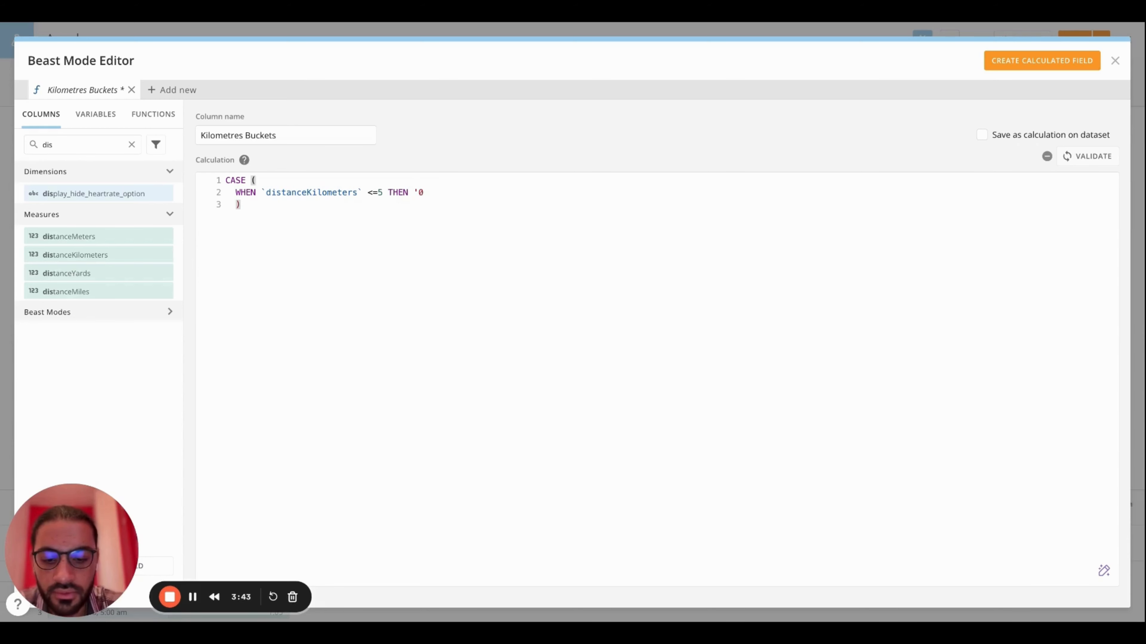
{"action": "type", "text": "-5km"}
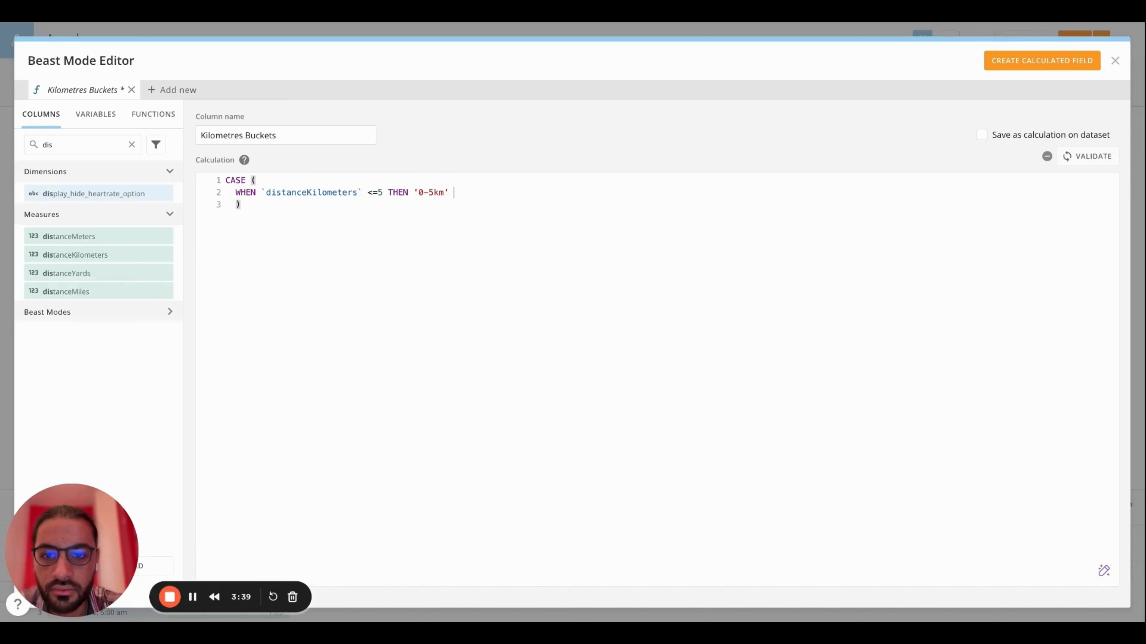
Add a second condition on a new line: WHEN `distanceKilometers` <=10 THEN '5-10km'
{"action": "key", "text": "Return"}
{"action": "type", "text": "WHEN"}
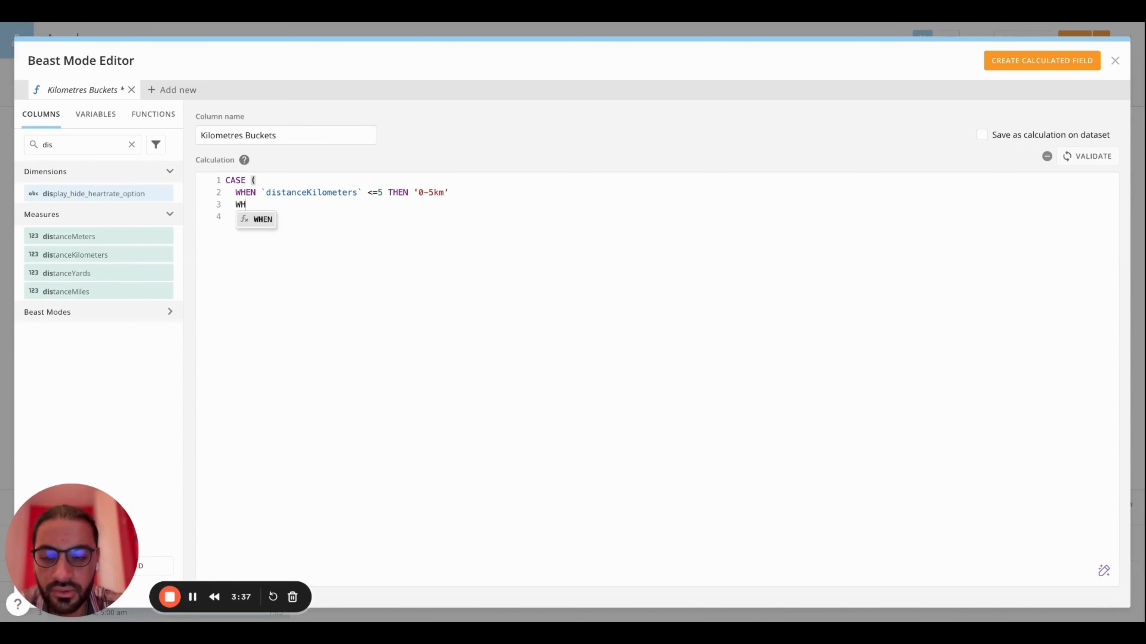
{"action": "left_click", "coordinate": [104, 255]}
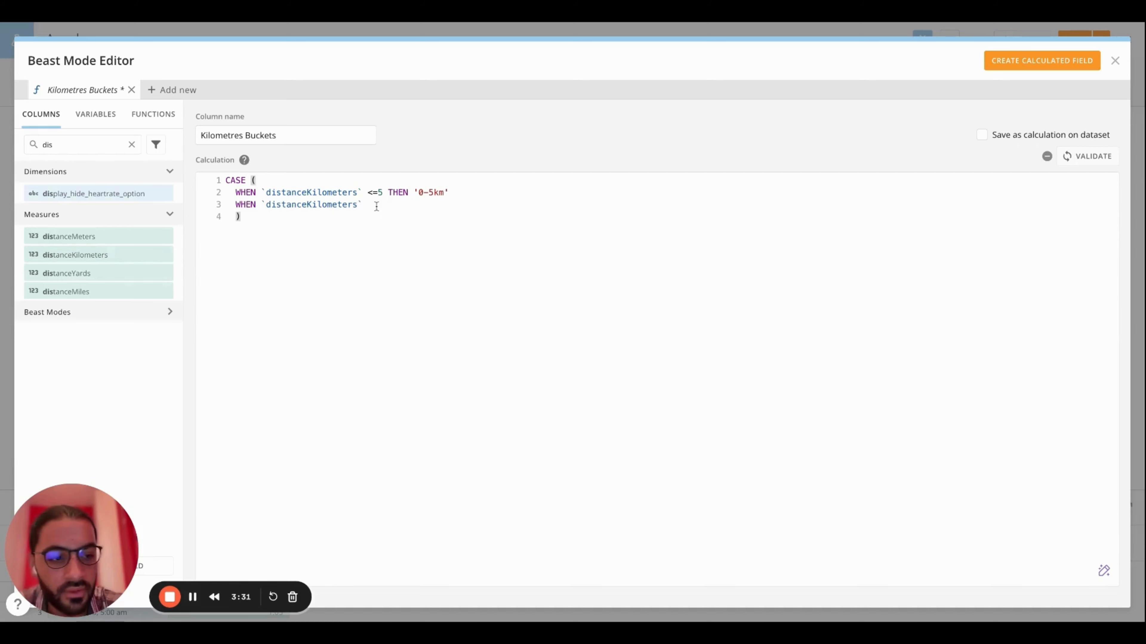
{"action": "type", "text": "<="}
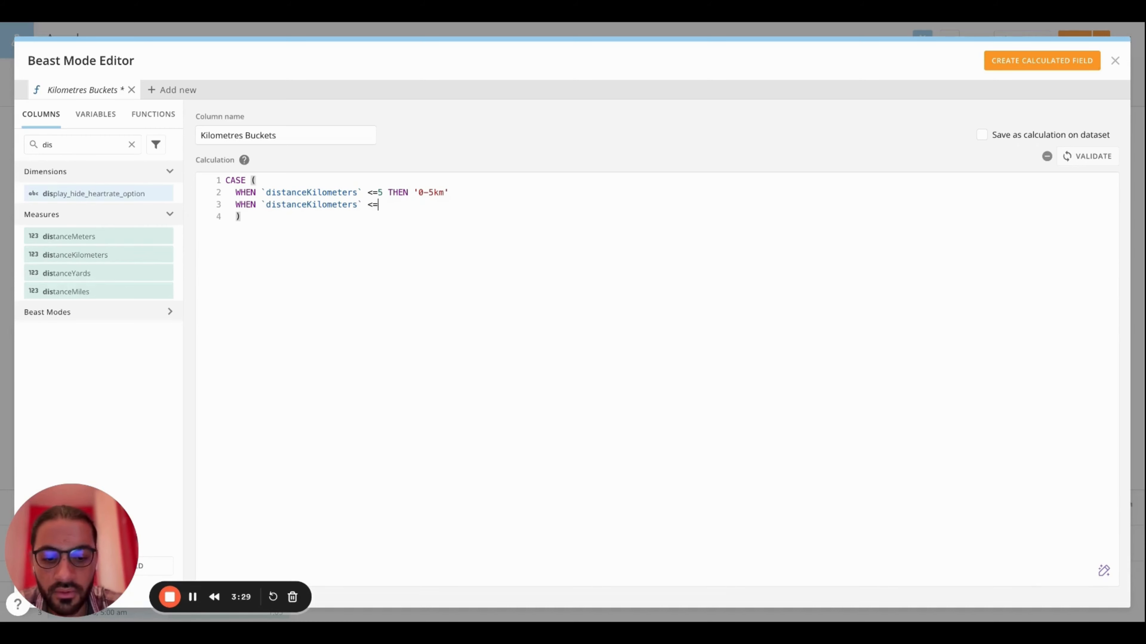
{"action": "type", "text": "10 T"}
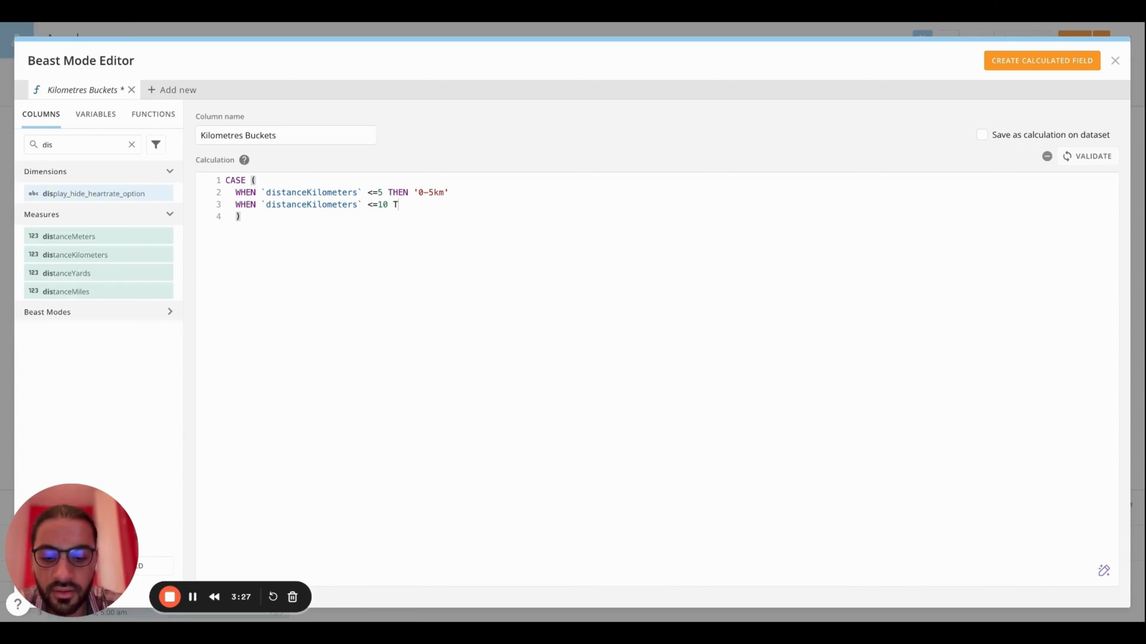
{"action": "type", "text": "HEN"}
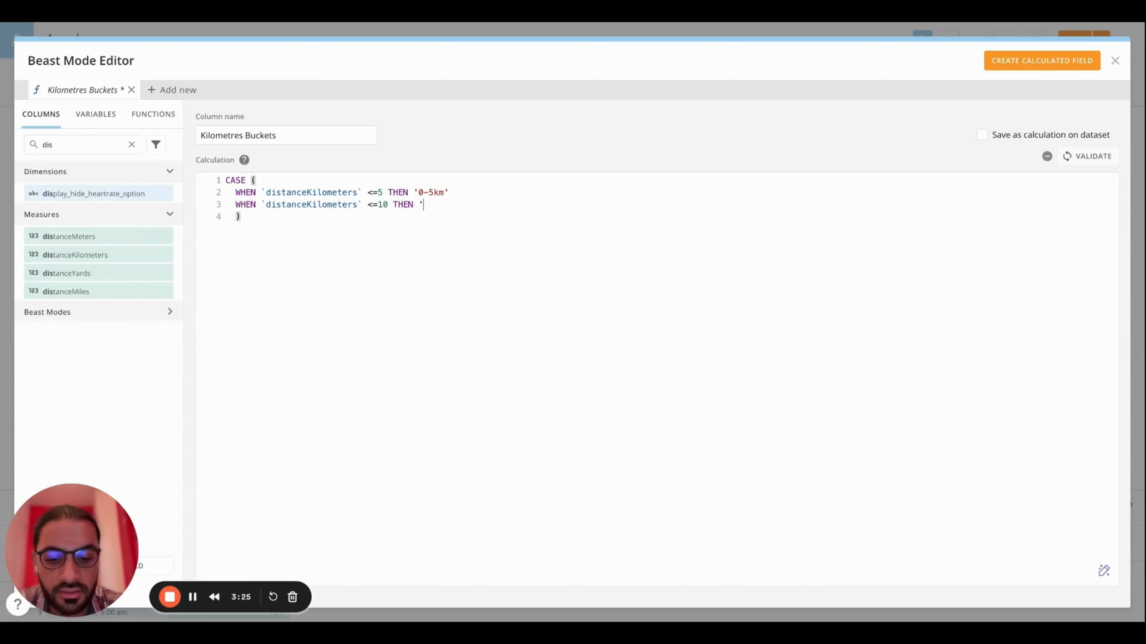
{"action": "type", "text": " '5-10km"}
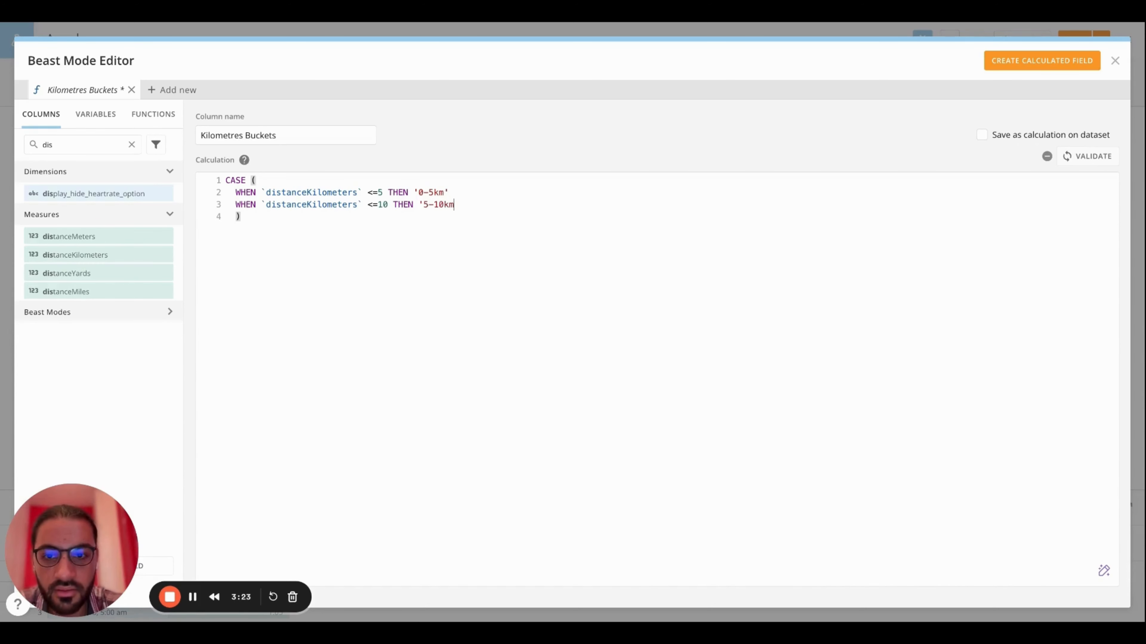
{"action": "type", "text": "'"}
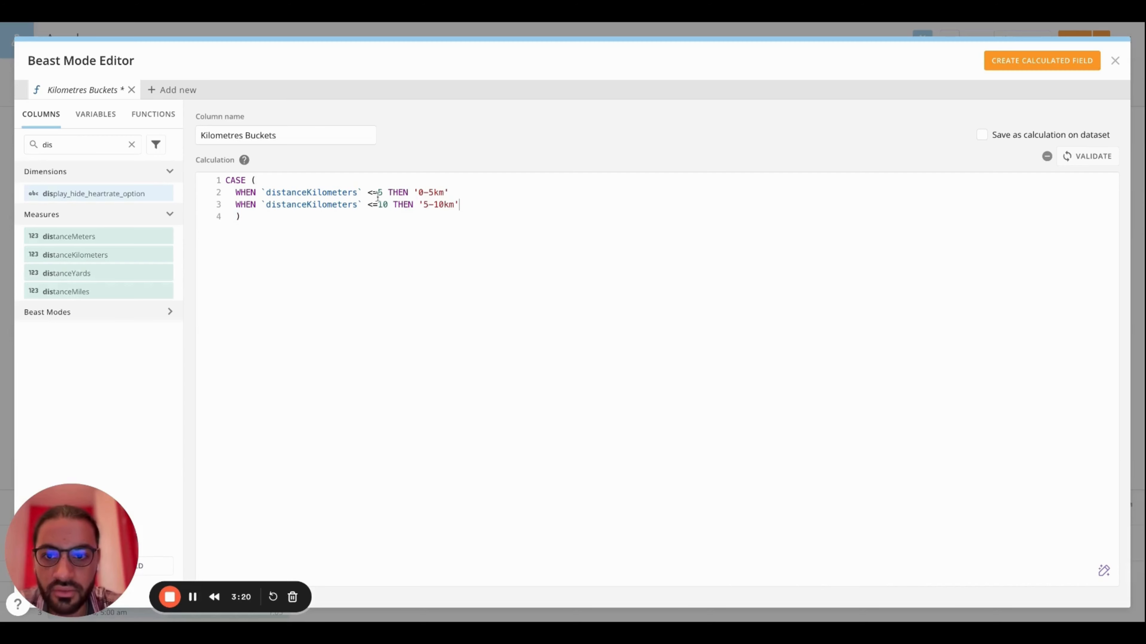
Paste the remaining conditions for <=15, 20, 30 and 40 with ELSE '40+km' and END, and indent the pasted WHEN lines
{"action": "key", "text": "Return"}
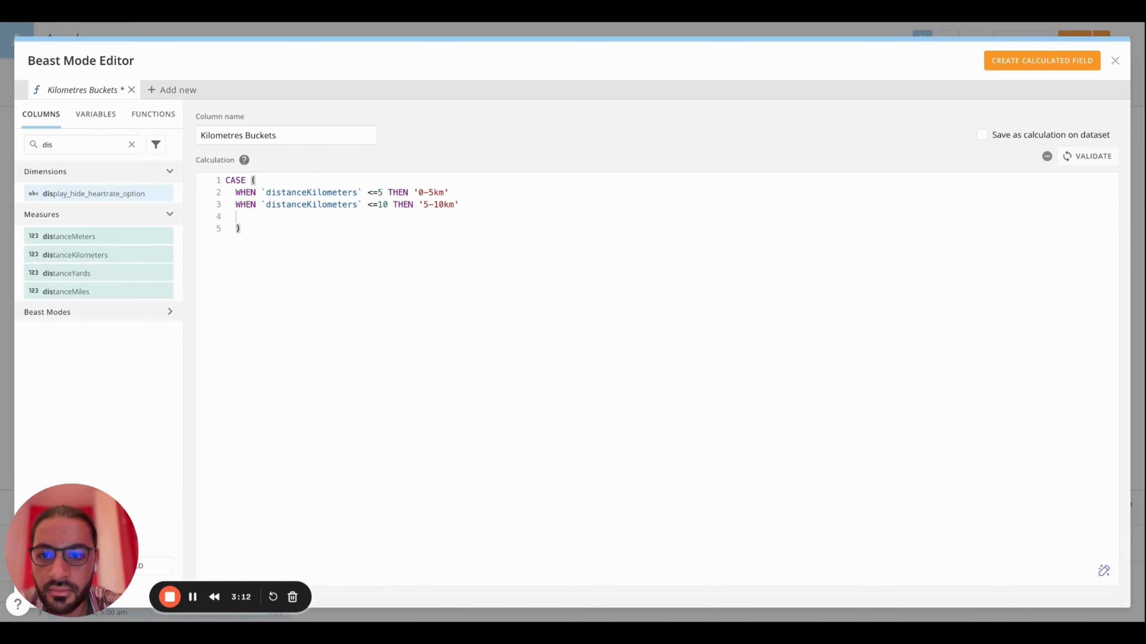
{"action": "type", "text": "WHEN distanceKilometers<=15 THEN '10-15km' WHEN distanceKilometers<=20 THEN '15-20km' WHEN distanceKilometers<=30 THEN '20-30km' WHEN distanceKilometers<=40 THEN '30-40km' ELSE '40+km' END"}
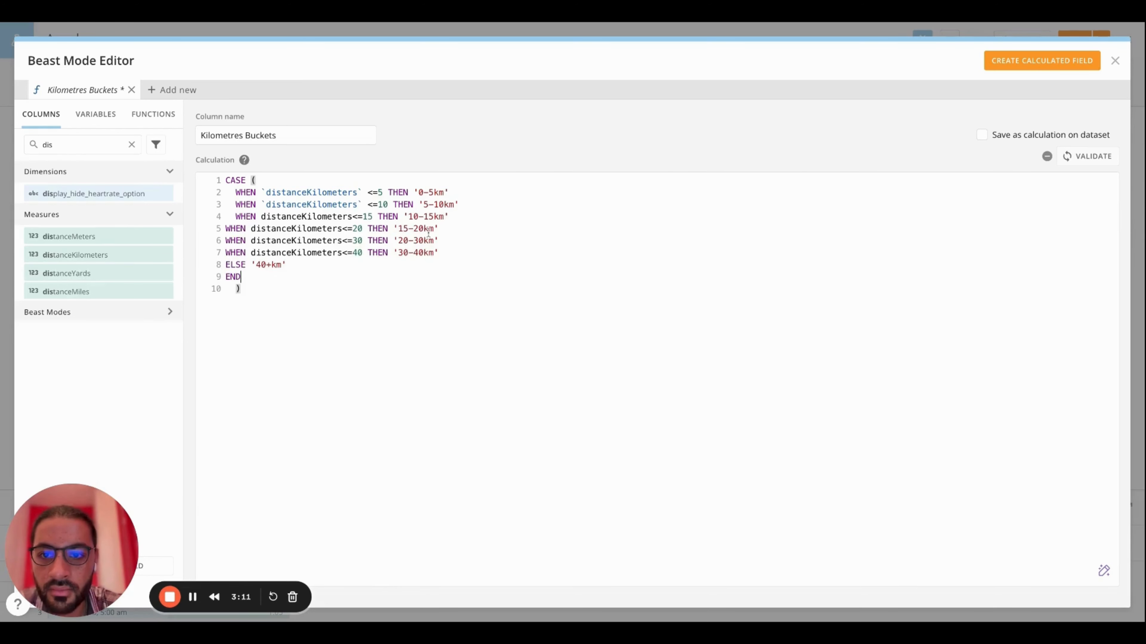
{"action": "left_click", "coordinate": [226, 229]}
{"action": "key", "text": "Tab"}
{"action": "key", "text": "BackSpace"}
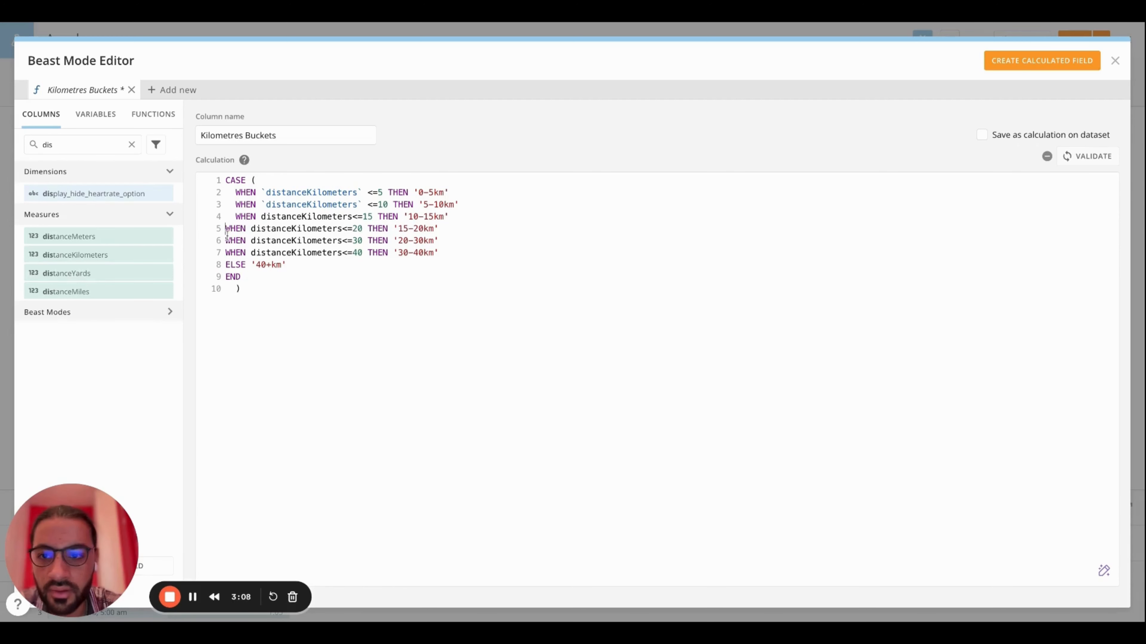
{"action": "left_click", "coordinate": [226, 242]}
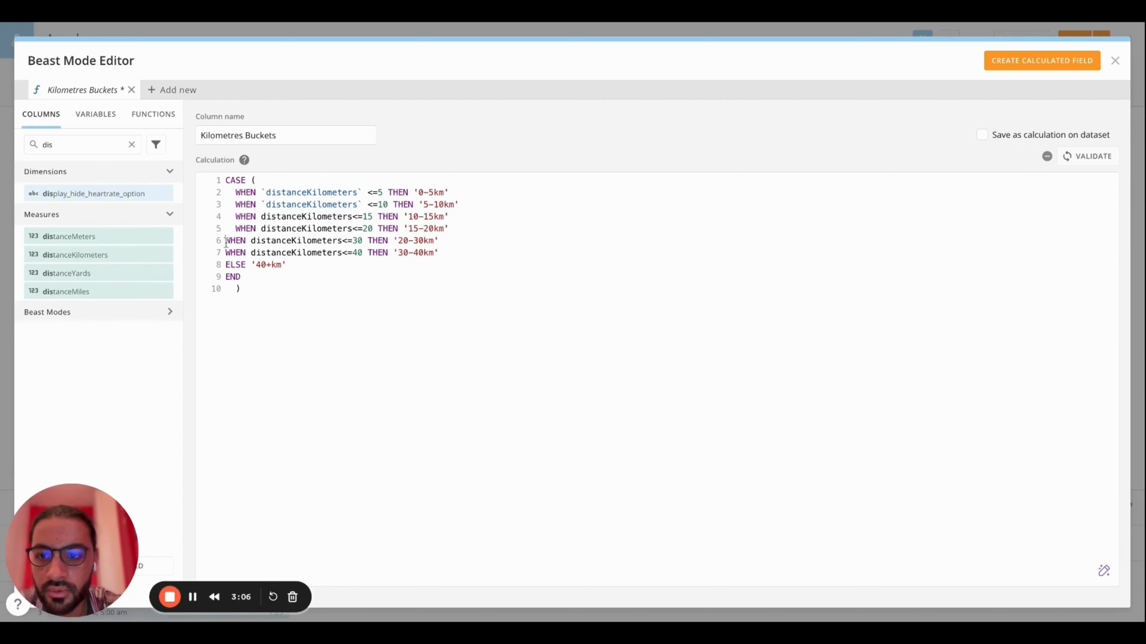
{"action": "left_click", "coordinate": [226, 253]}
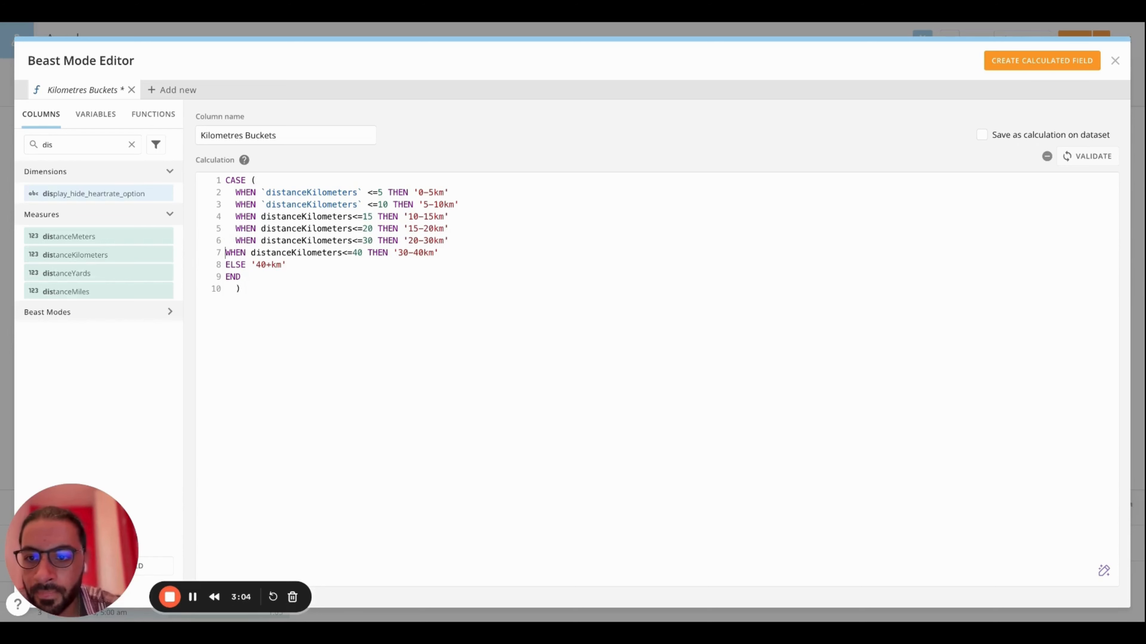
Insert an opening backtick before distanceKilometers in the four pasted WHEN conditions
{"action": "left_click", "coordinate": [266, 206]}
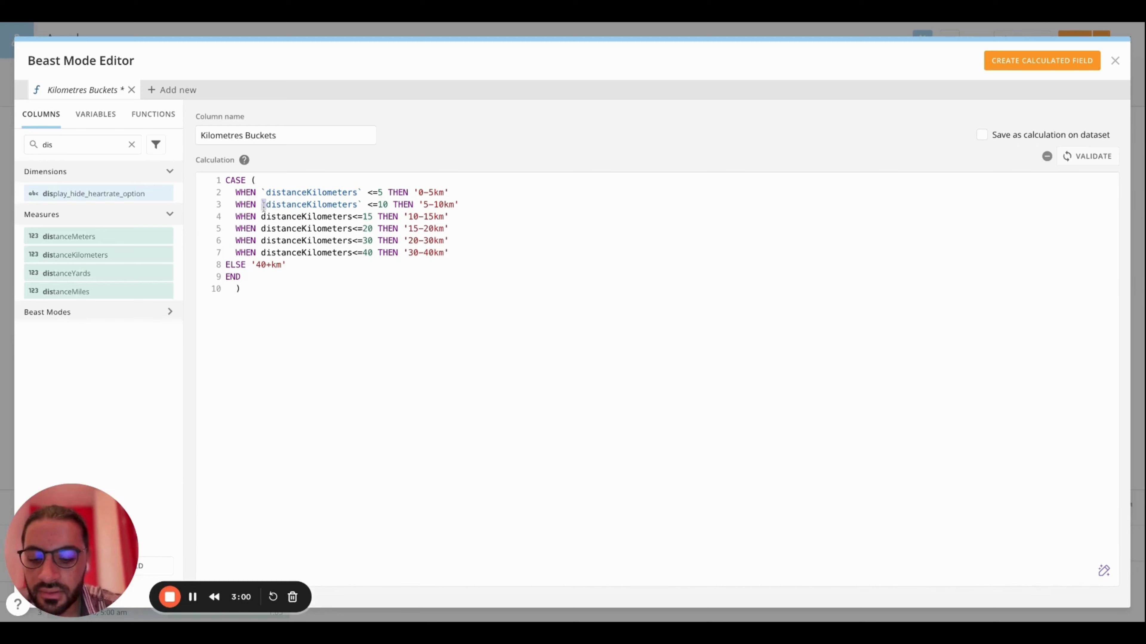
{"action": "left_click", "coordinate": [262, 216]}
{"action": "type", "text": "`"}
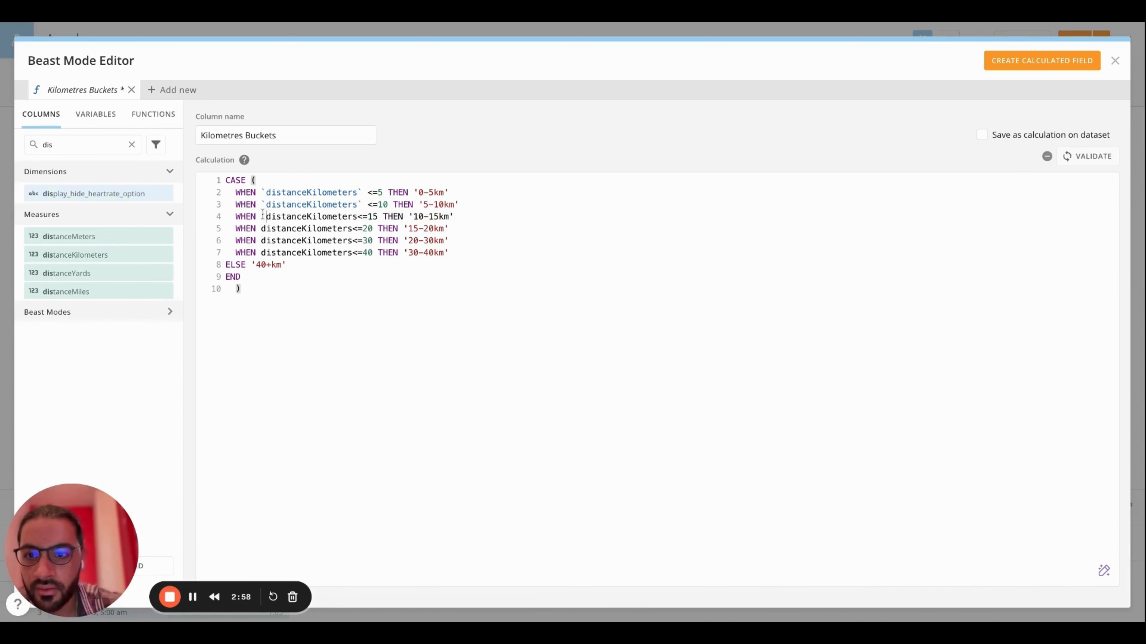
{"action": "key", "text": "Left"}
{"action": "type", "text": "`"}
{"action": "key", "text": "Left"}
{"action": "type", "text": "`"}
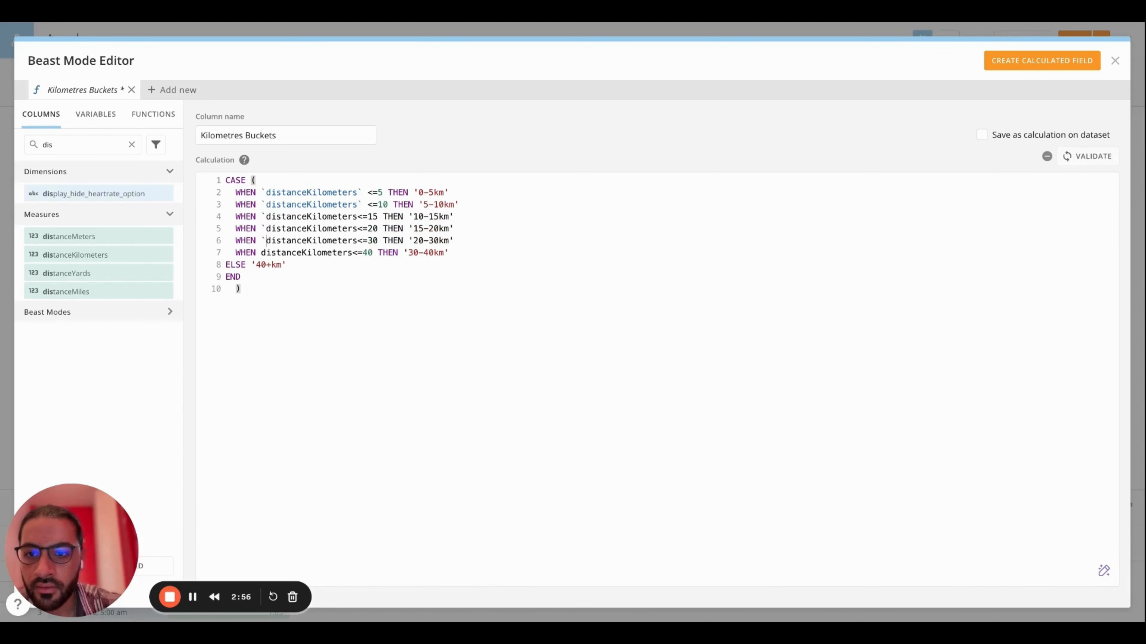
{"action": "type", "text": "`"}
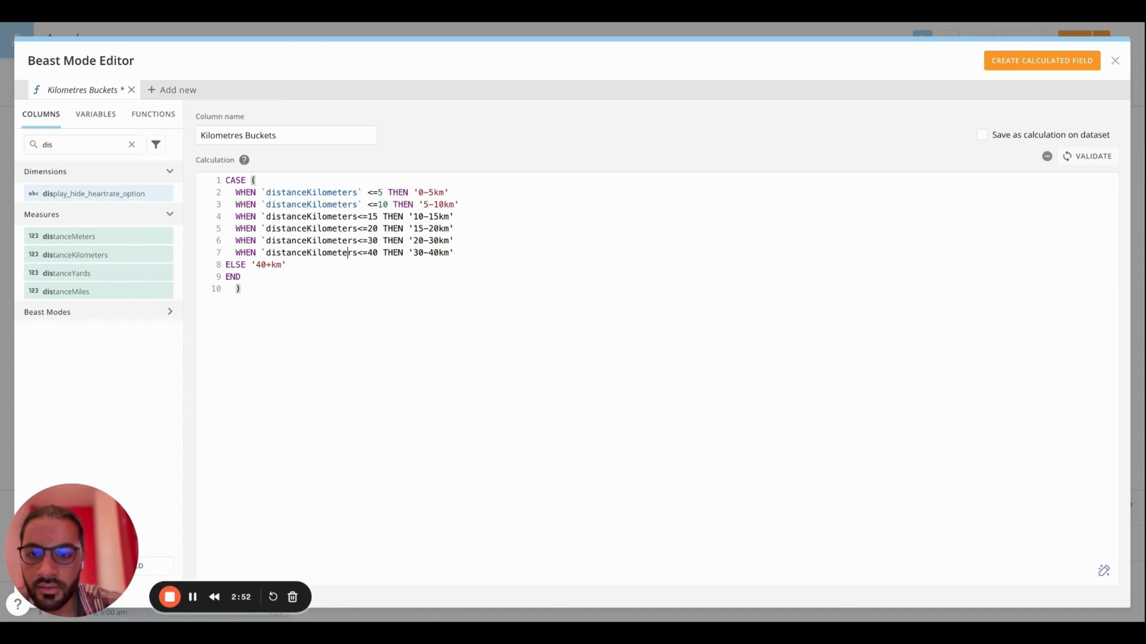
{"action": "type", "text": "`"}
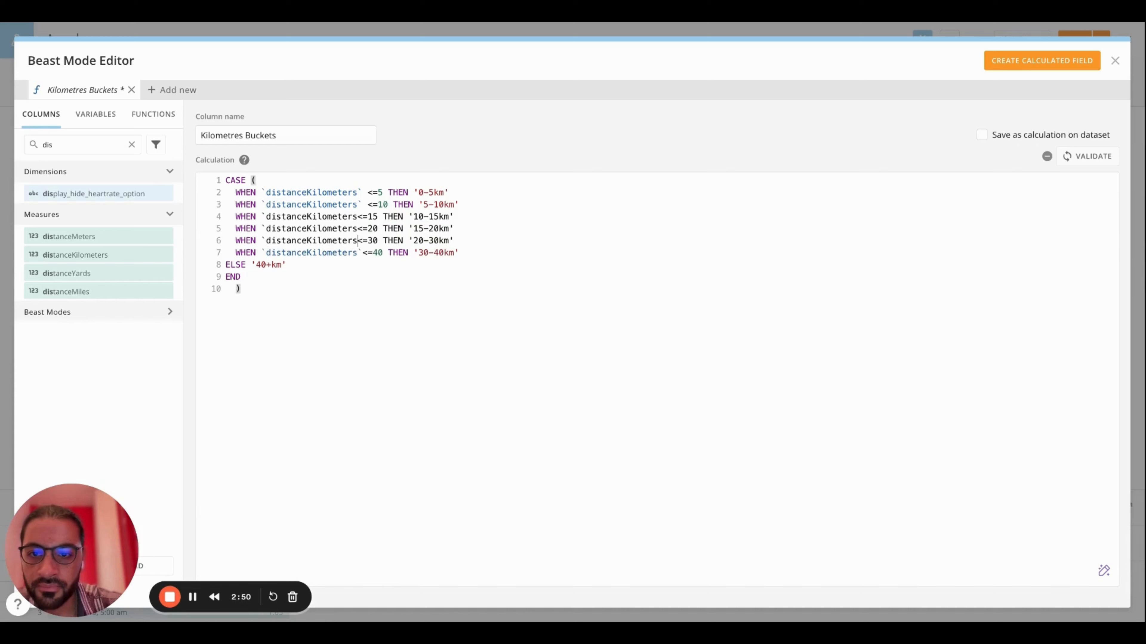
{"action": "type", "text": "`"}
Insert the closing backtick after distanceKilometers in the four pasted WHEN conditions, working upward from the <=40 line
{"action": "key", "text": "Up"}
{"action": "key", "text": "Left"}
{"action": "type", "text": "`"}
{"action": "key", "text": "Up"}
{"action": "key", "text": "Left"}
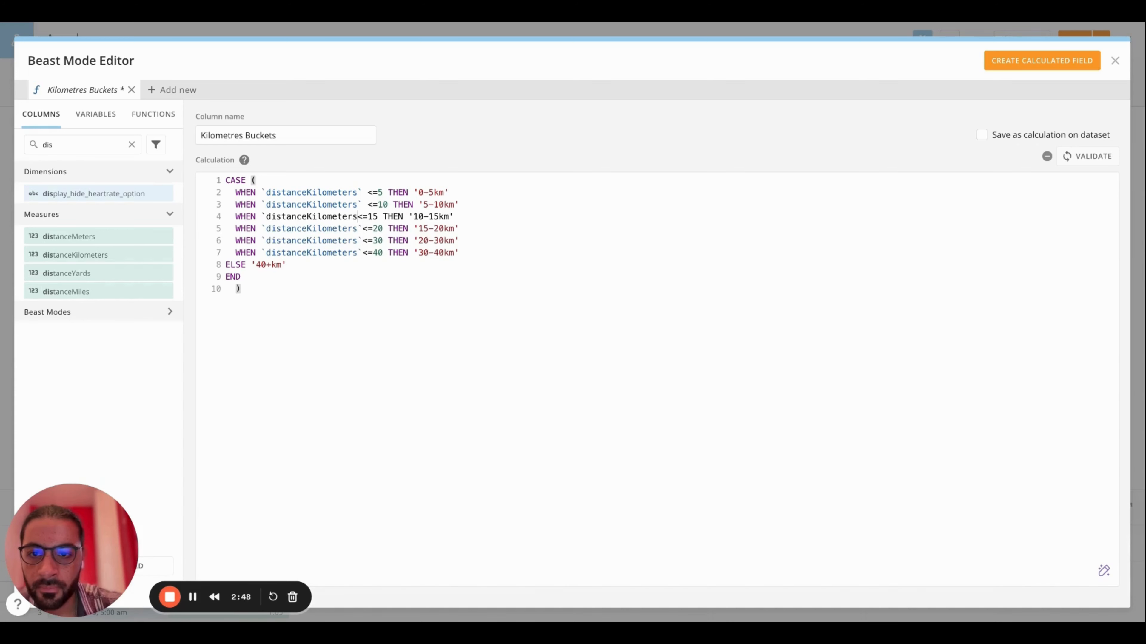
{"action": "type", "text": "`"}
{"action": "key", "text": "Left"}
{"action": "key", "text": "Down"}
{"action": "key", "text": "Left"}
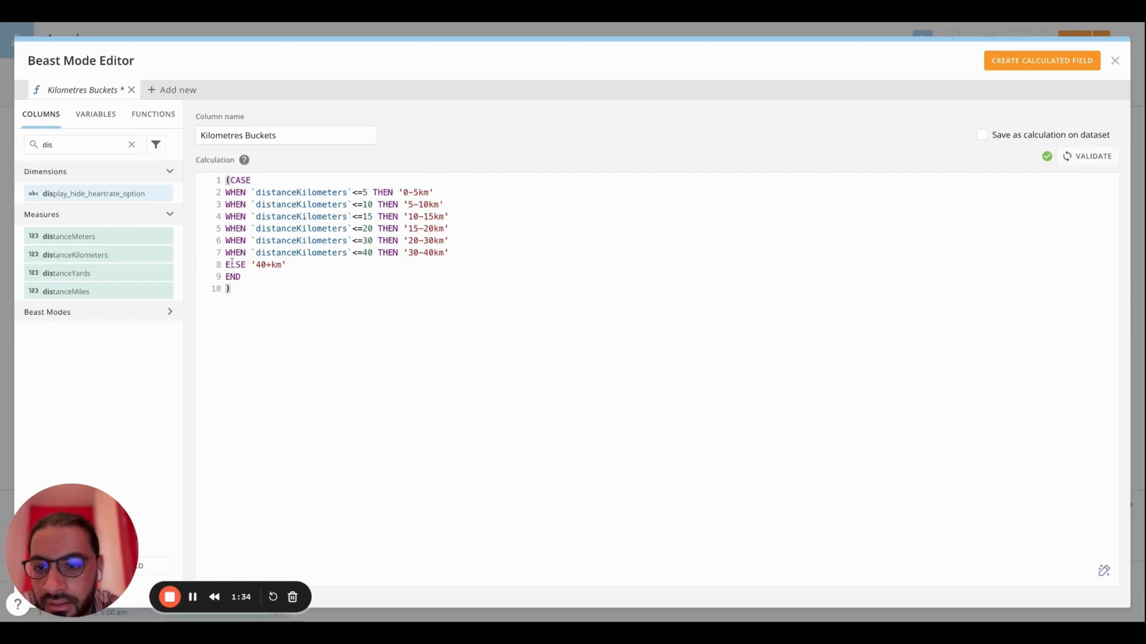
Validate the formula, create the Kilometres Buckets calculated field, and close the editor
{"action": "left_click", "coordinate": [1103, 159]}
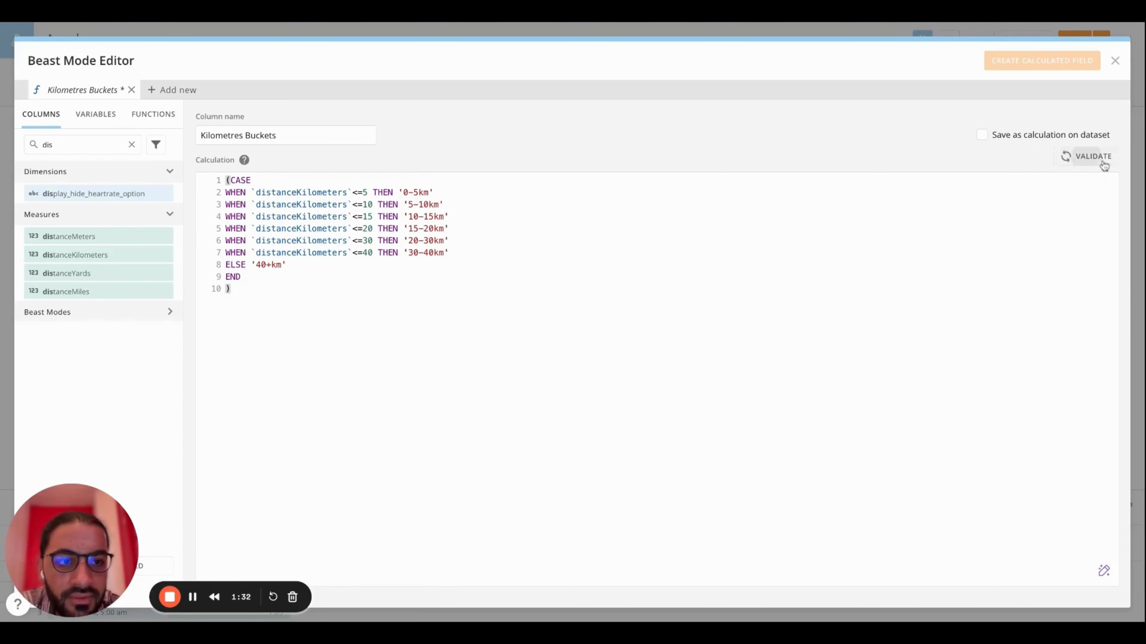
{"action": "left_click", "coordinate": [1028, 71]}
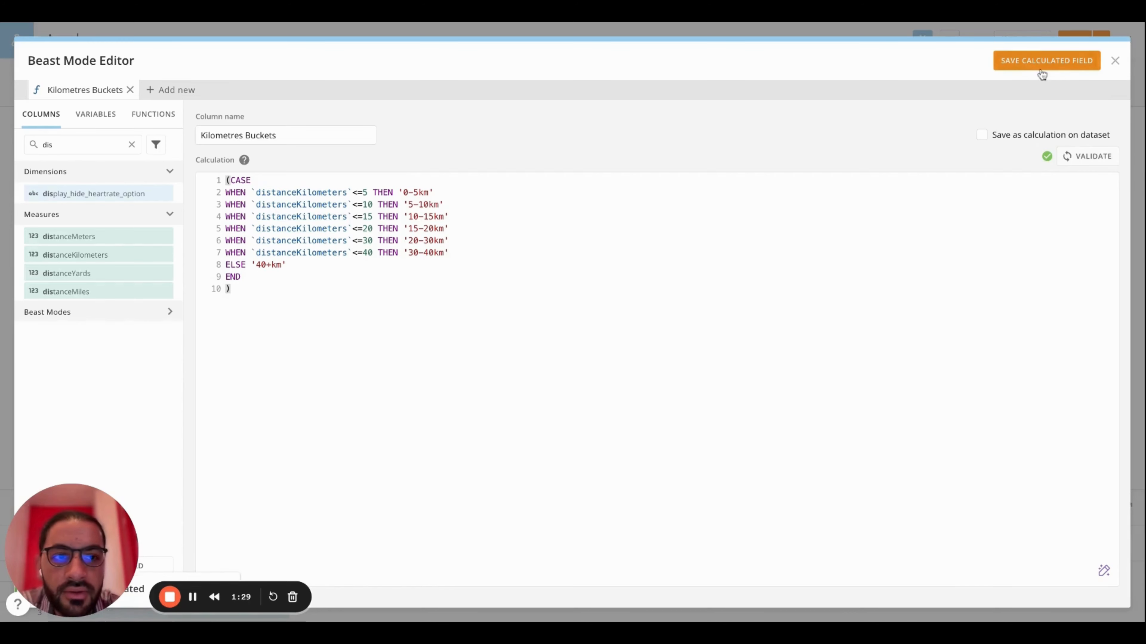
{"action": "left_click", "coordinate": [1115, 62]}
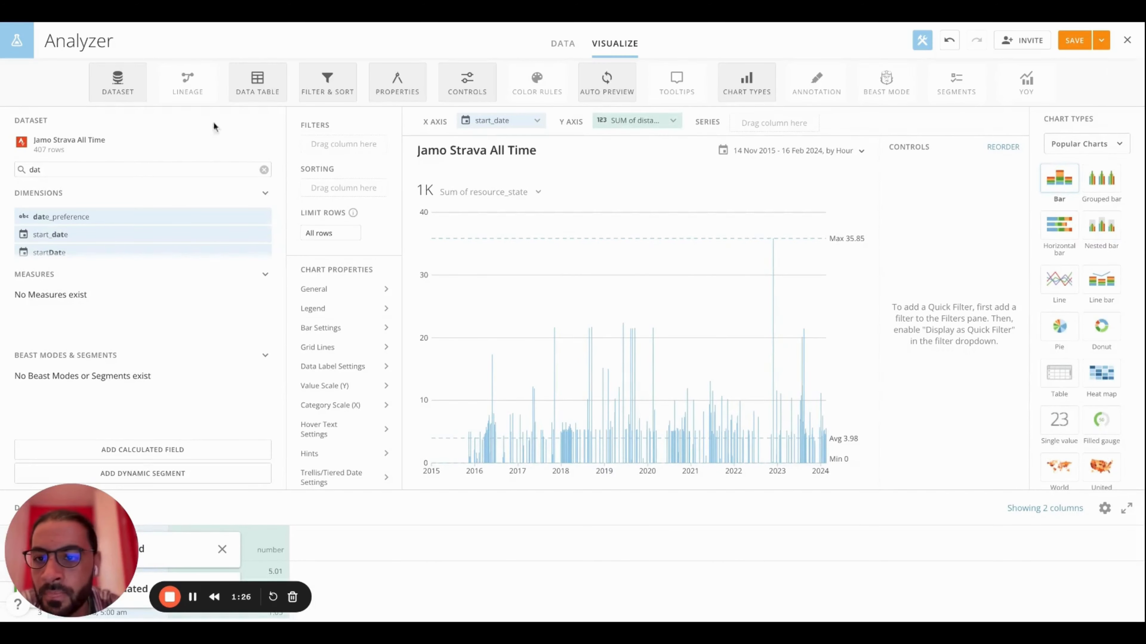
Clear the dataset field search and add Kilometres Buckets as the series of the bar chart
{"action": "left_click", "coordinate": [264, 170]}
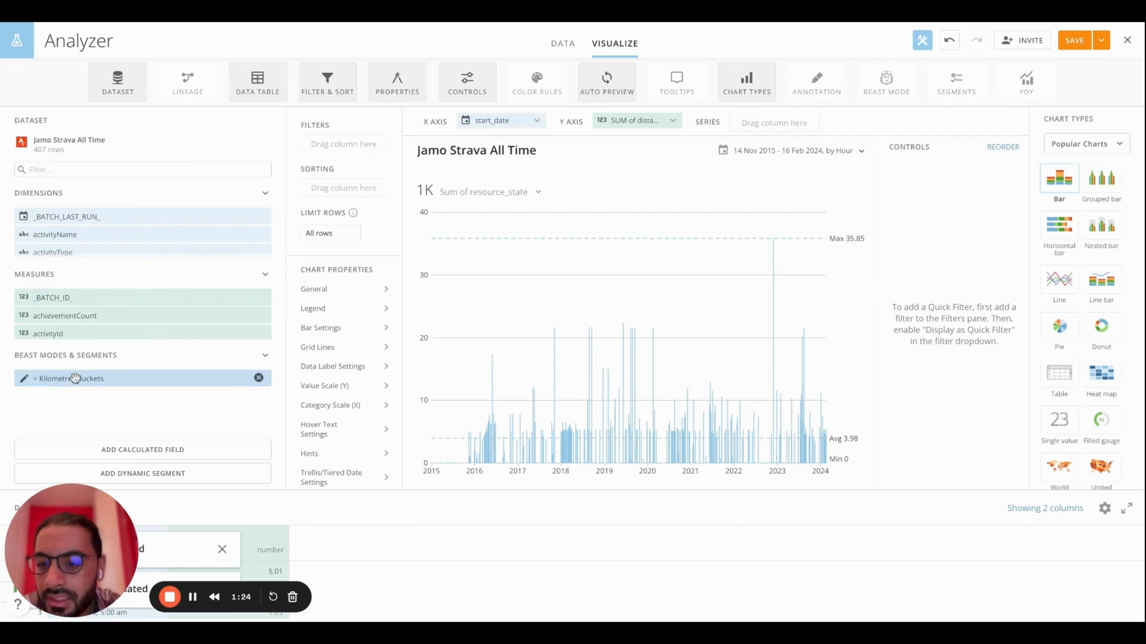
{"action": "left_click_drag", "start_coordinate": [78, 378], "coordinate": [79, 378]}
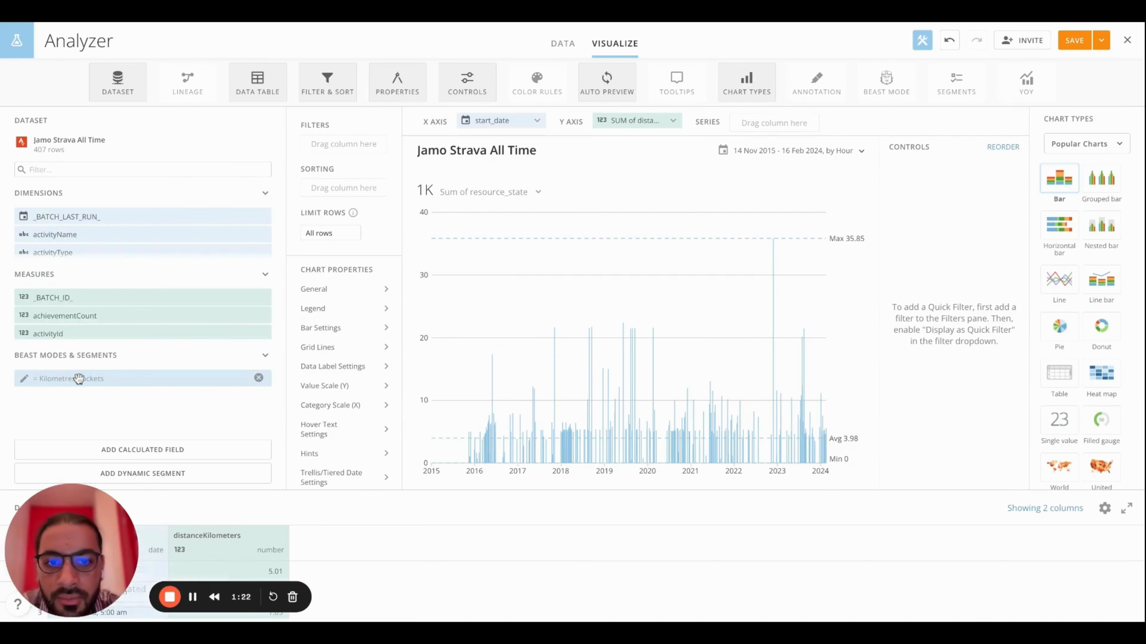
{"action": "left_click", "coordinate": [79, 379]}
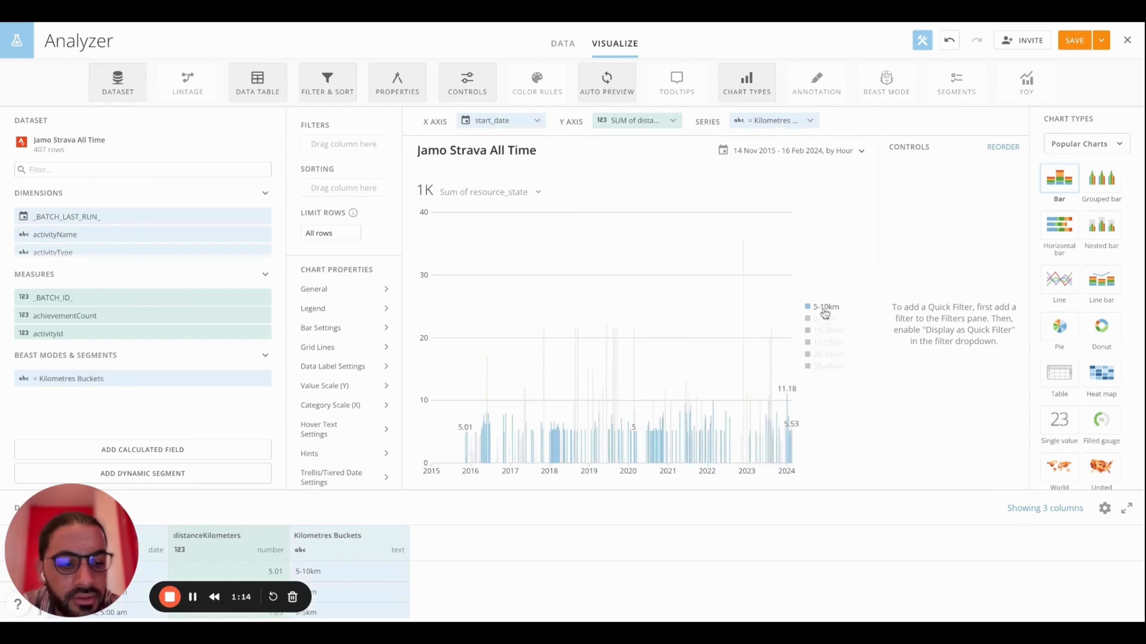
Filter the chart by Kilometres Buckets to include 0-5km, 10-15km, 15-20km and 20-30km
{"action": "mouse_move", "coordinate": [120, 378]}
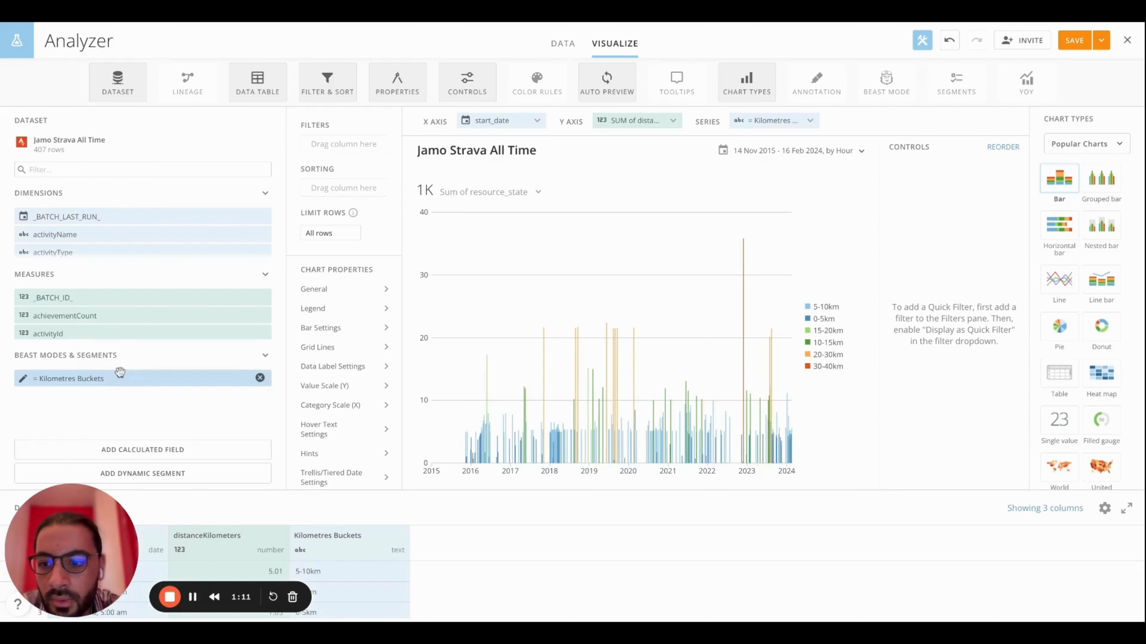
{"action": "left_click_drag", "start_coordinate": [120, 378], "coordinate": [343, 144]}
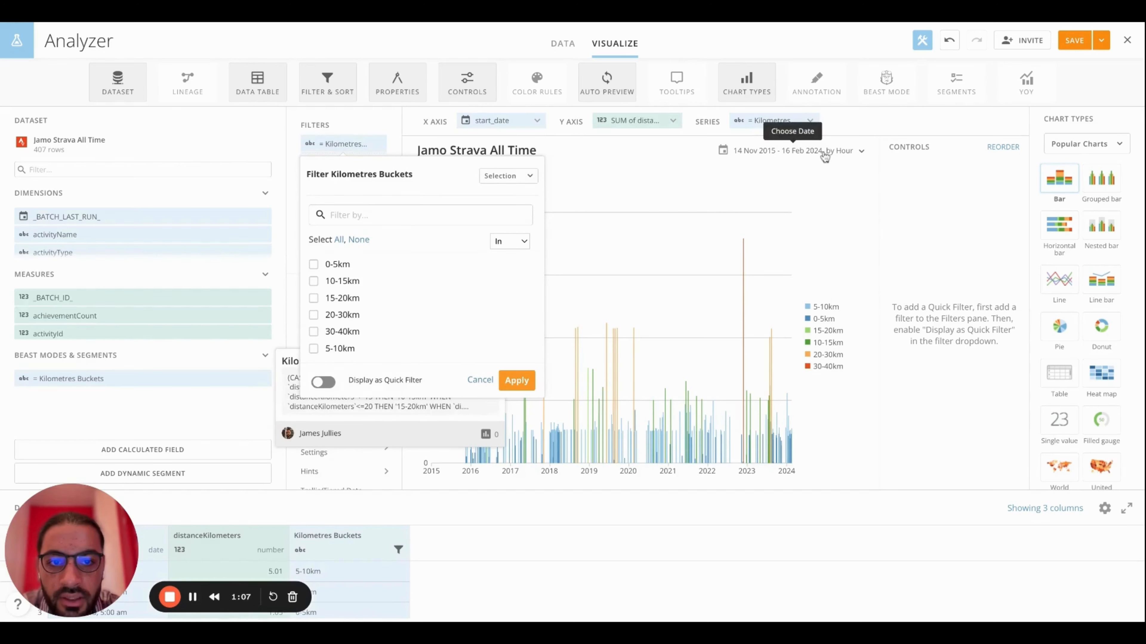
{"action": "left_click", "coordinate": [313, 264]}
{"action": "left_click", "coordinate": [315, 281]}
{"action": "left_click", "coordinate": [313, 299]}
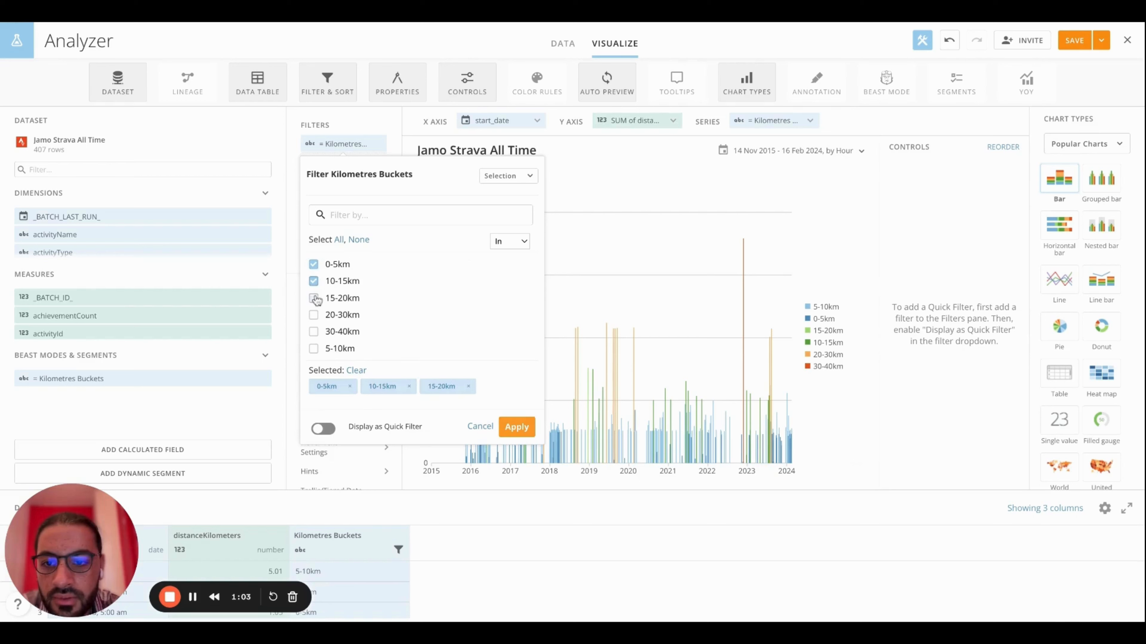
{"action": "left_click", "coordinate": [314, 315]}
{"action": "left_click", "coordinate": [502, 432]}
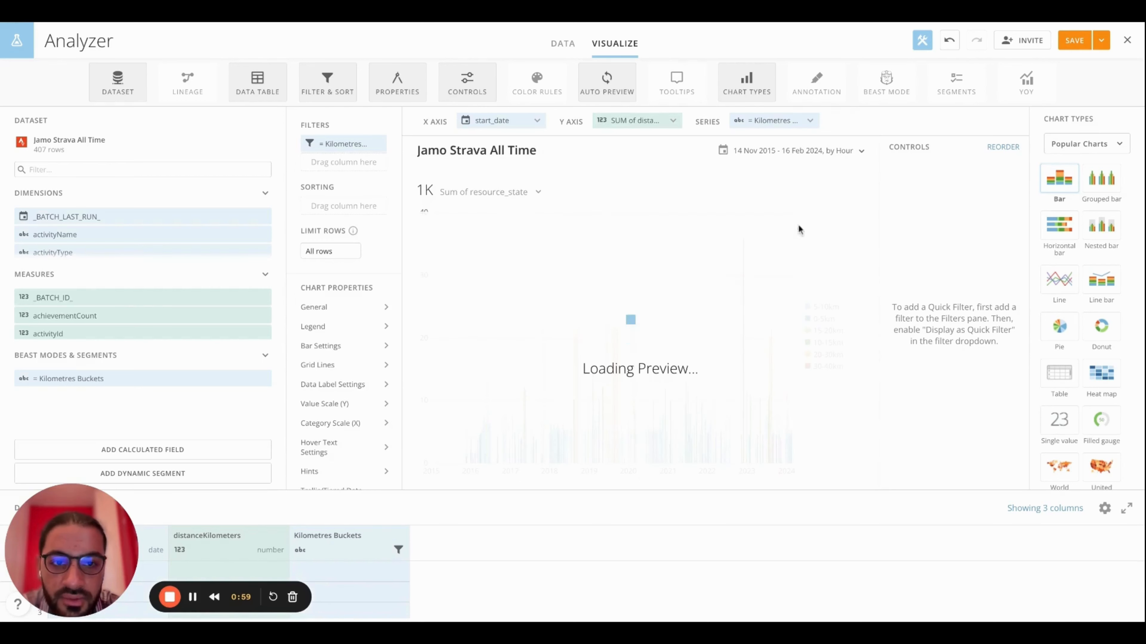
Set the chart's date grouping to graph by Month
{"action": "left_click", "coordinate": [859, 150]}
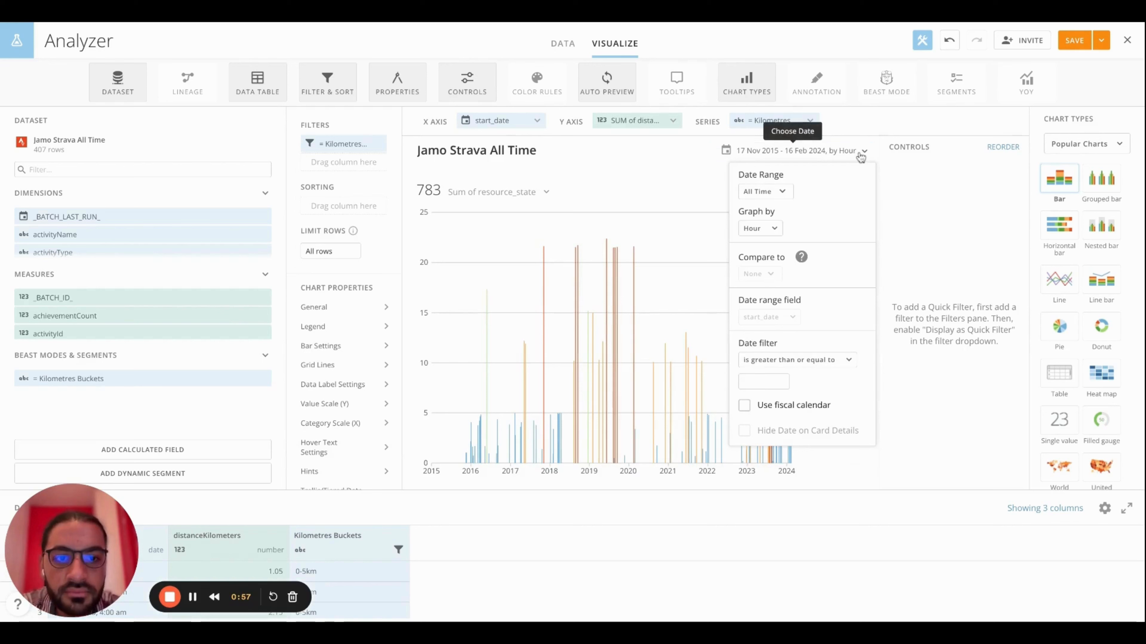
{"action": "left_click", "coordinate": [772, 229]}
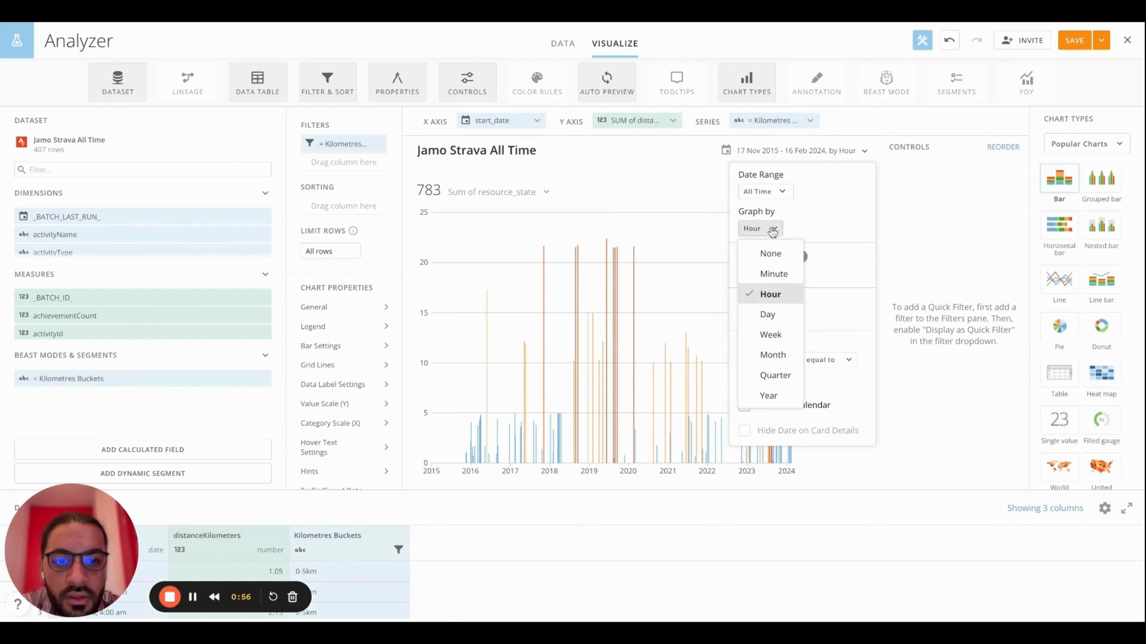
{"action": "left_click", "coordinate": [772, 355]}
{"action": "left_click", "coordinate": [855, 149]}
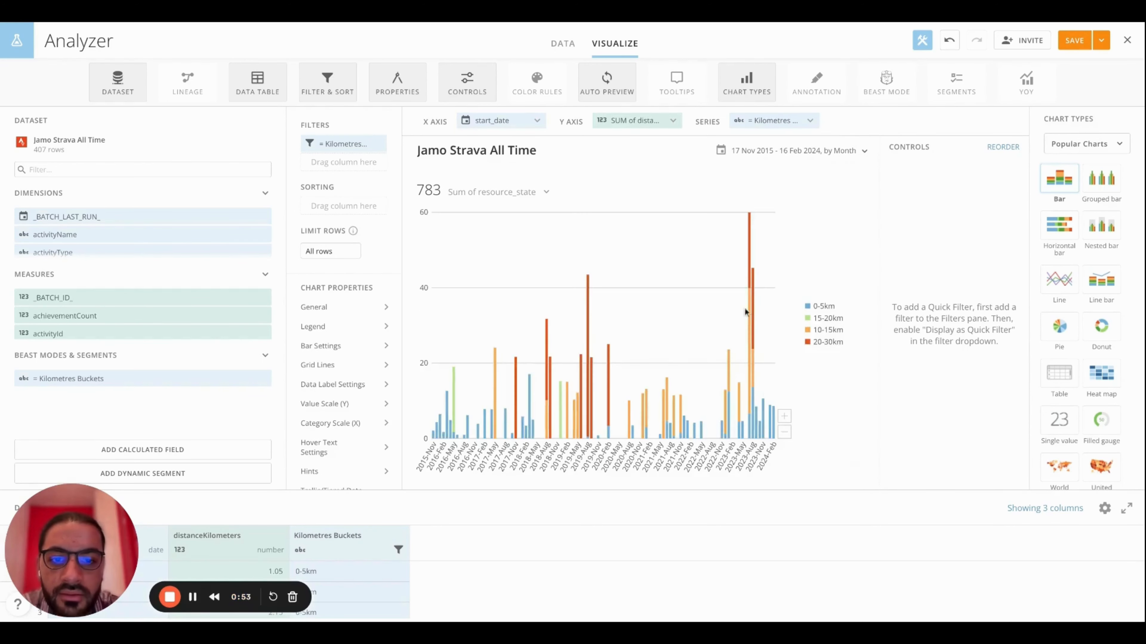
Limit the chart's date range to the Previous Year and close the date settings
{"action": "left_click", "coordinate": [860, 150]}
{"action": "left_click", "coordinate": [780, 191]}
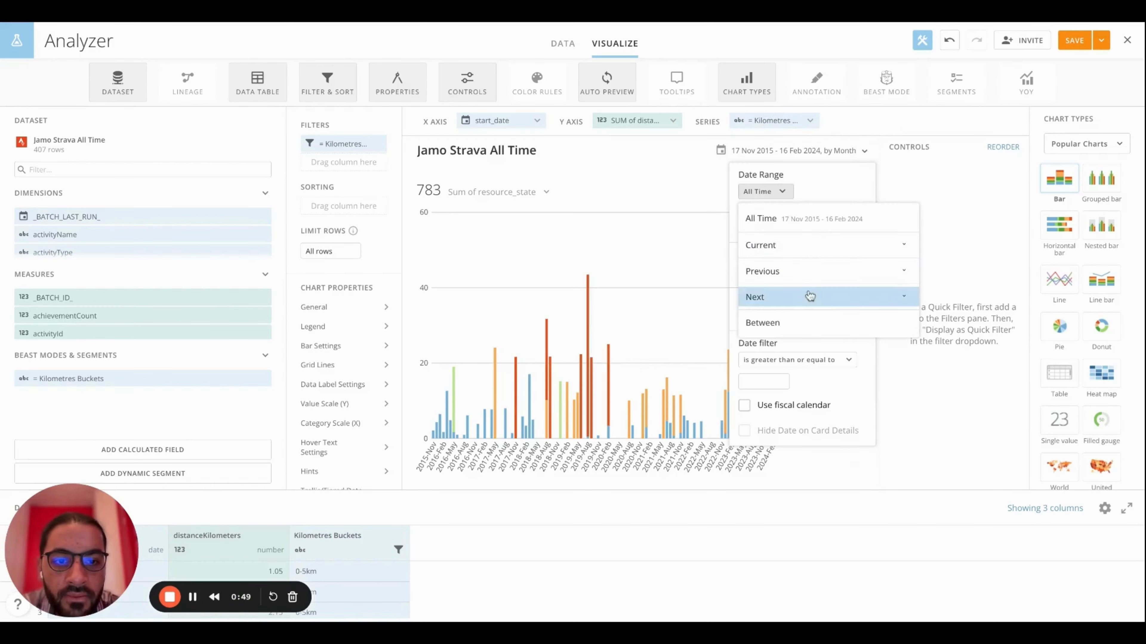
{"action": "left_click", "coordinate": [814, 271]}
{"action": "left_click", "coordinate": [794, 382]}
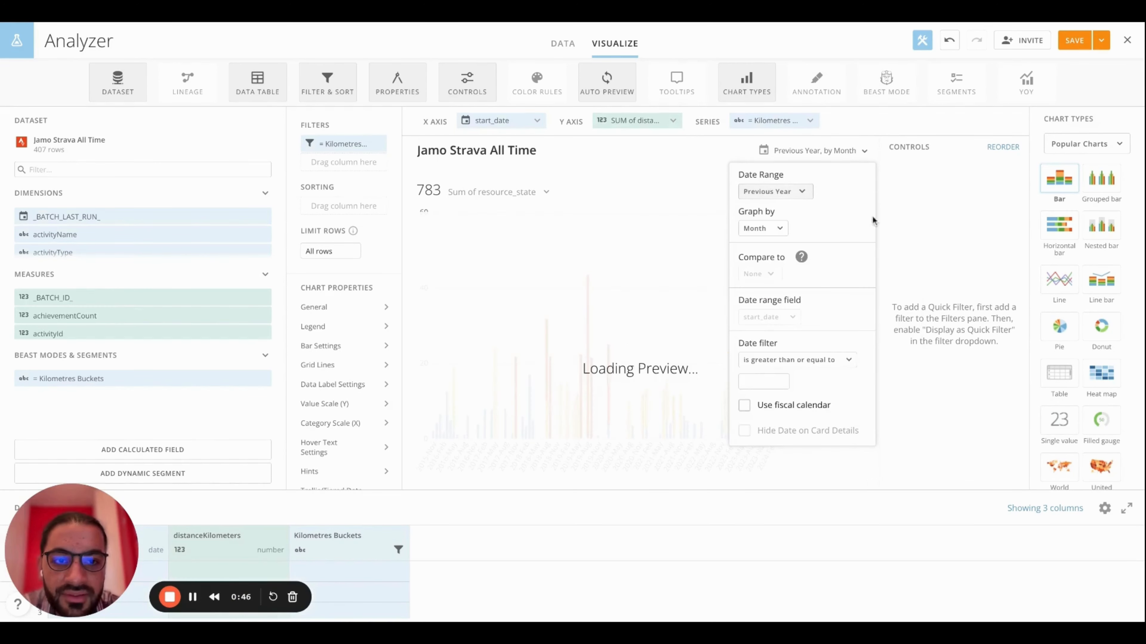
{"action": "left_click", "coordinate": [892, 122]}
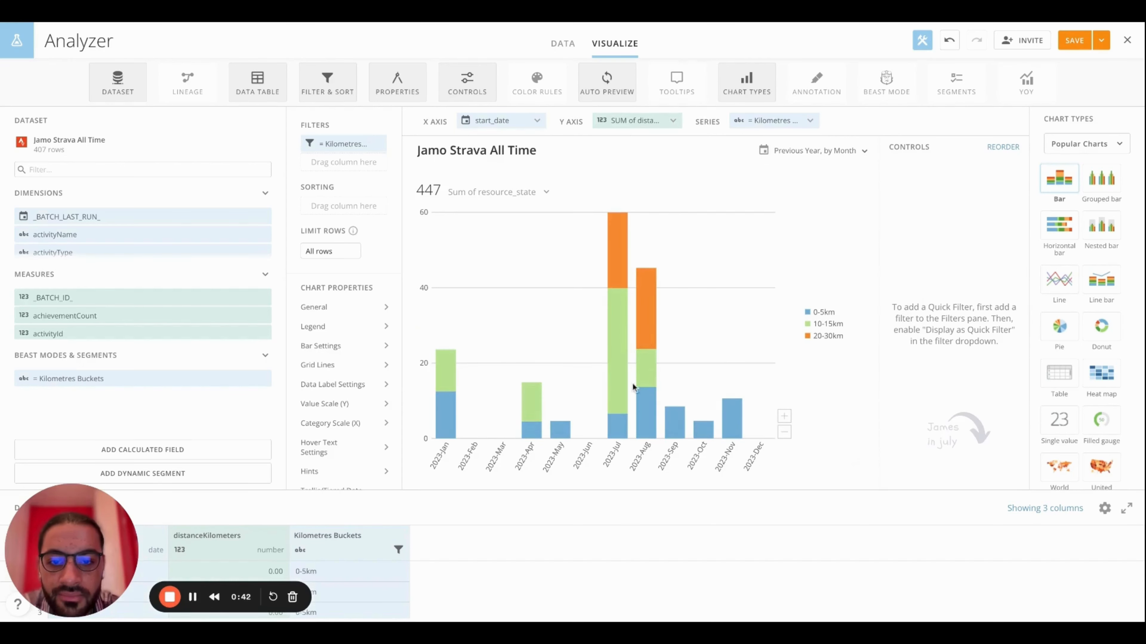
Examine the distance in each kilometre bucket of the July 2023 bar
{"action": "mouse_move", "coordinate": [622, 283]}
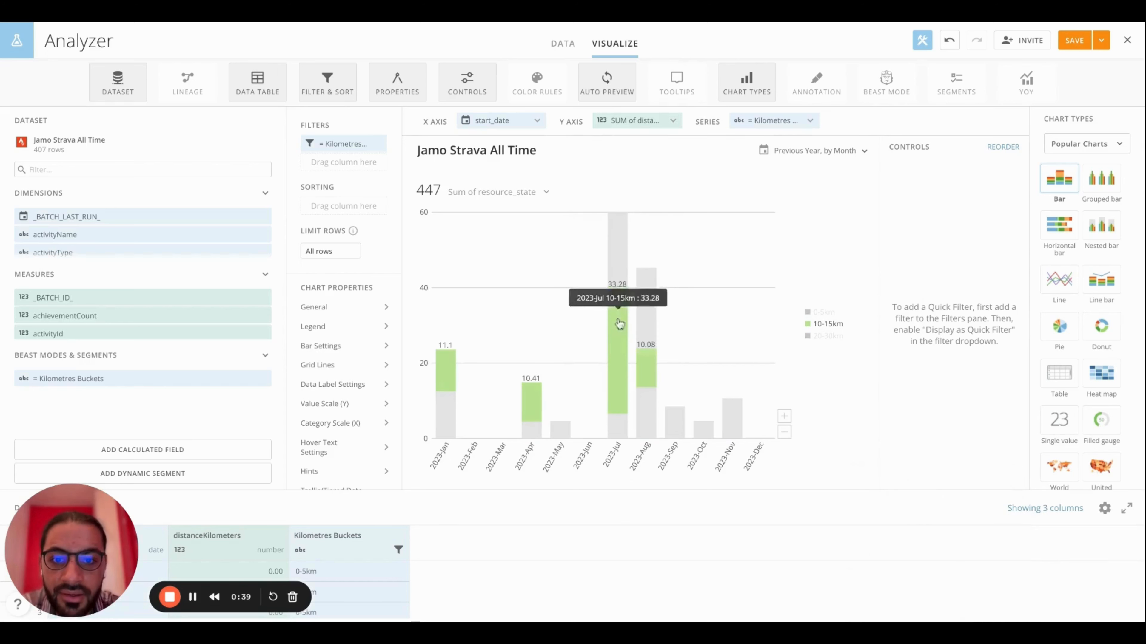
{"action": "mouse_move", "coordinate": [617, 424]}
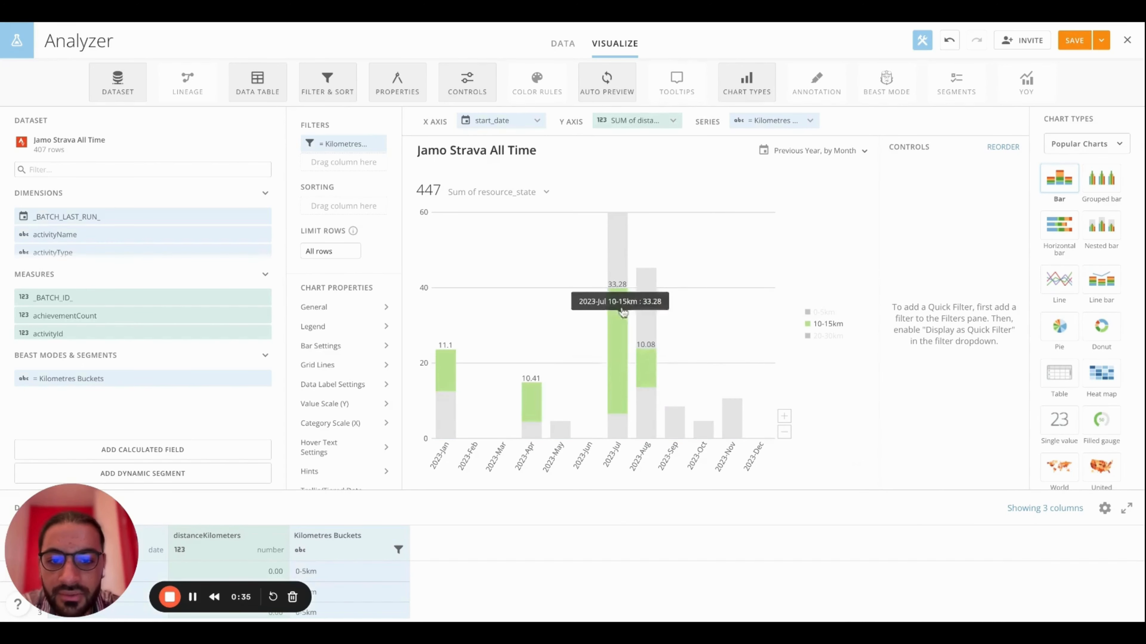
{"action": "mouse_move", "coordinate": [620, 253]}
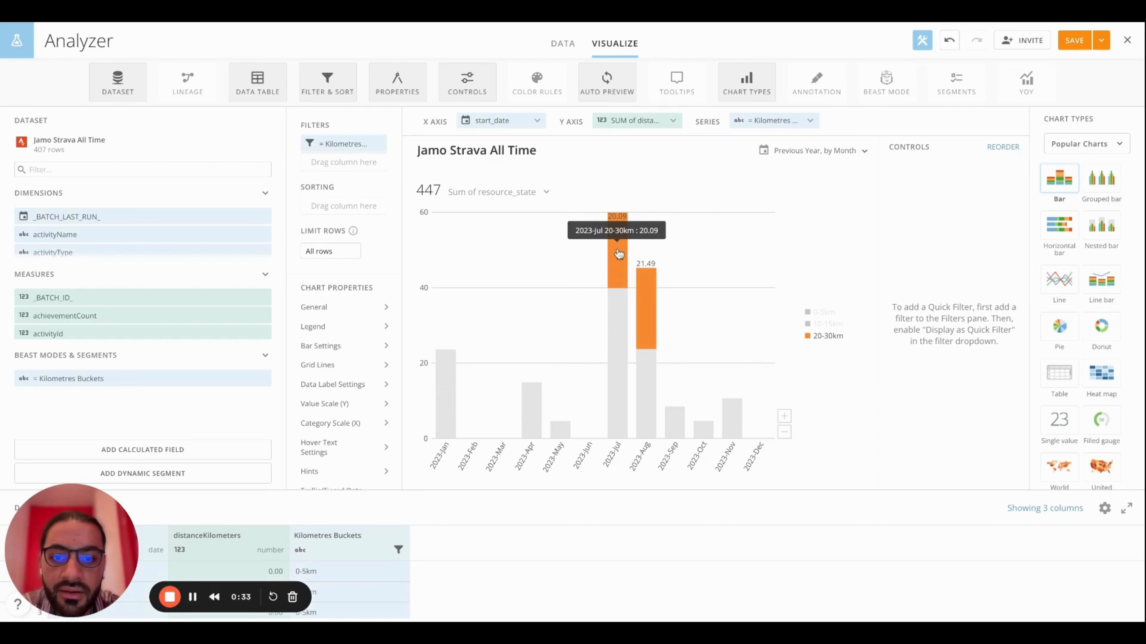